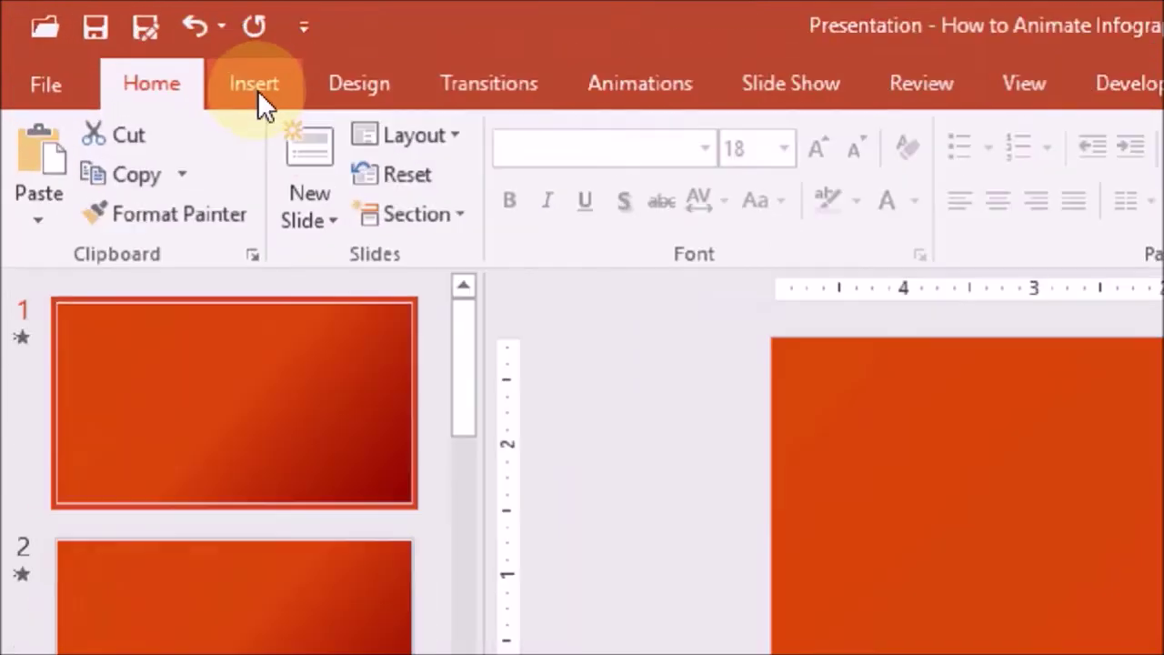
Draw a tall rectangle about 4" high and 1.08" wide on slide 1 and place a duplicate beside it to the right.
click(255, 90)
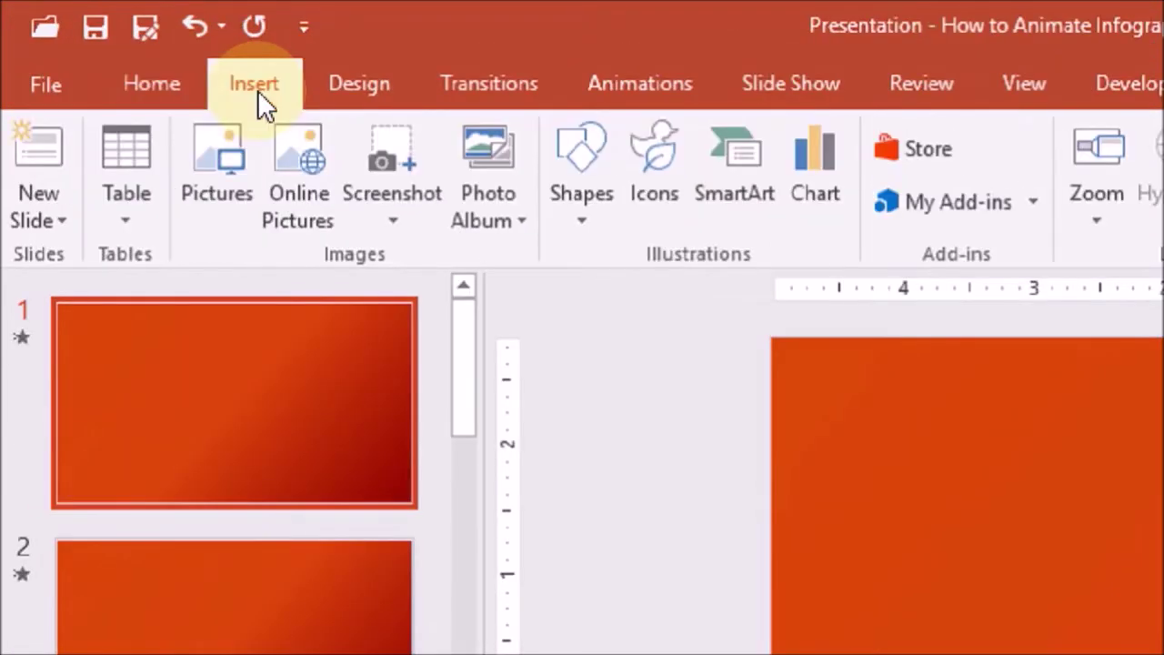
click(587, 218)
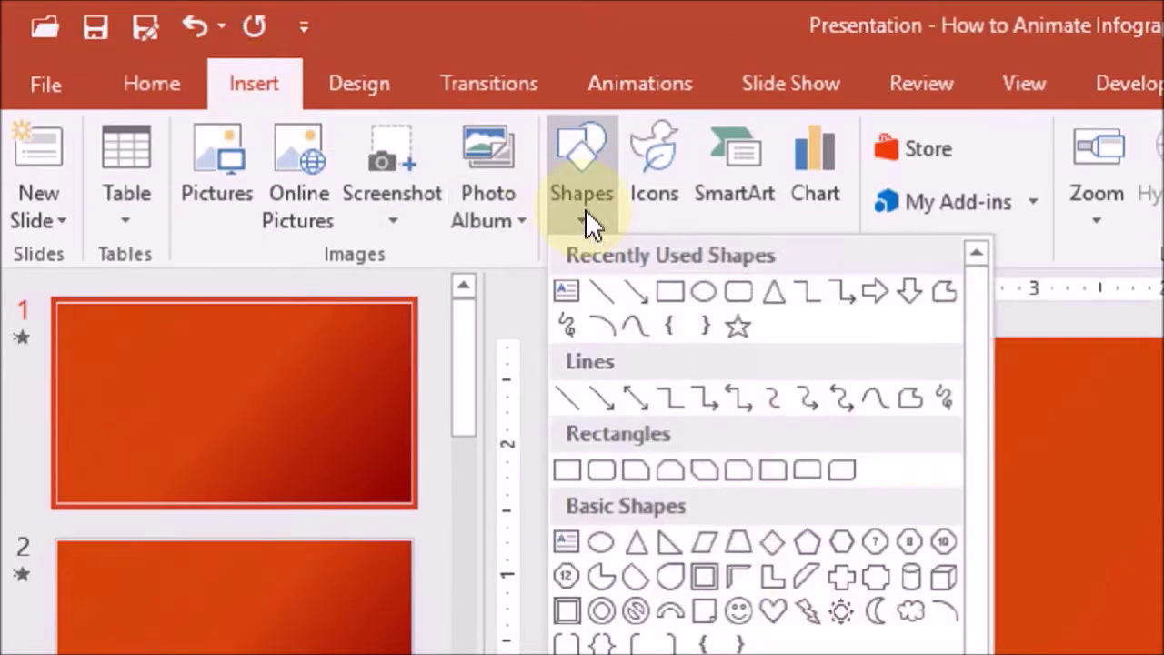
click(673, 291)
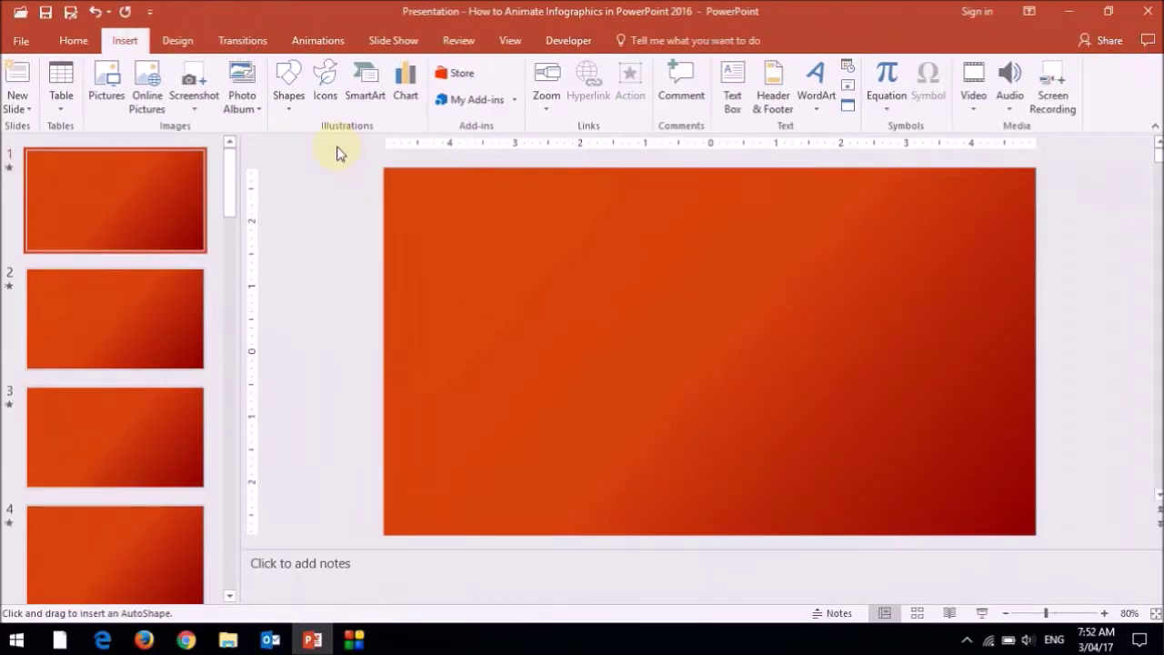
mouse_move(438, 243)
mouse_down()
mouse_move(522, 415)
mouse_move(509, 503)
mouse_up()
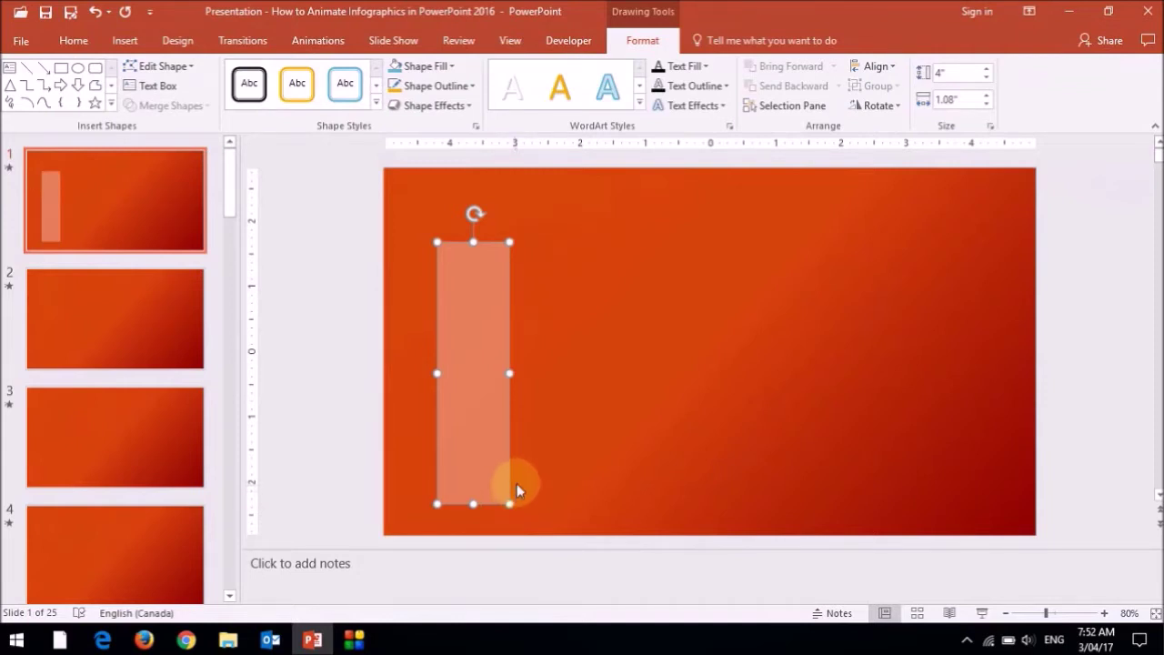
ctrl+drag(510, 478, 612, 485)
Apply a Wipe animation with the From Bottom direction to the first rectangle on slide 1.
click(482, 408)
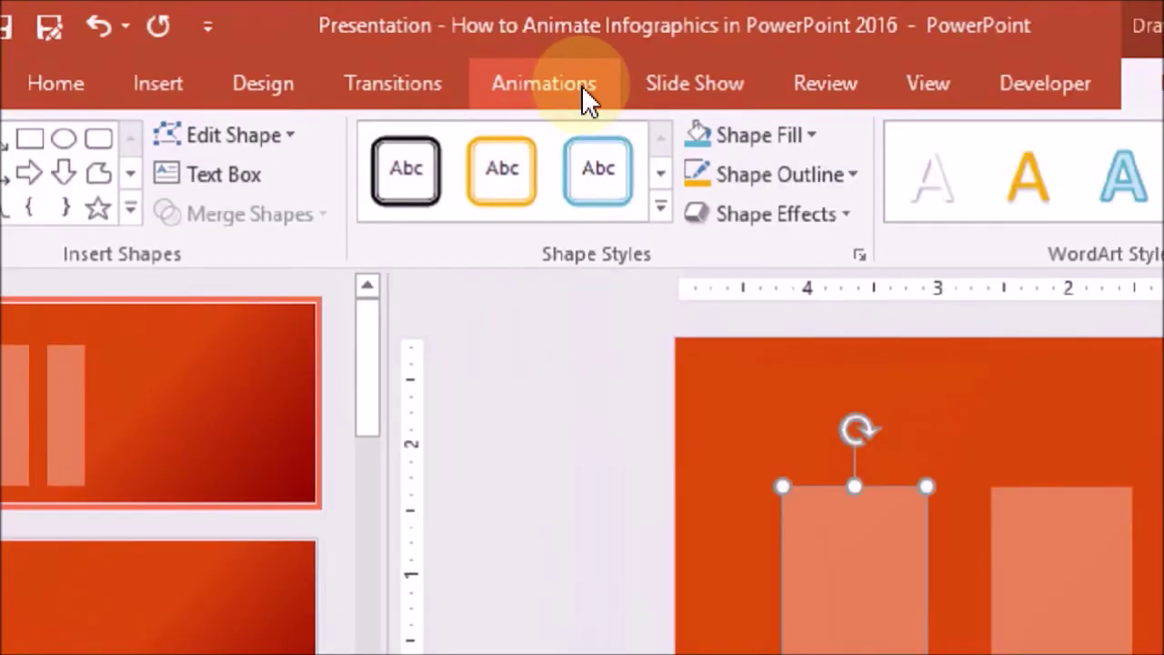
click(581, 84)
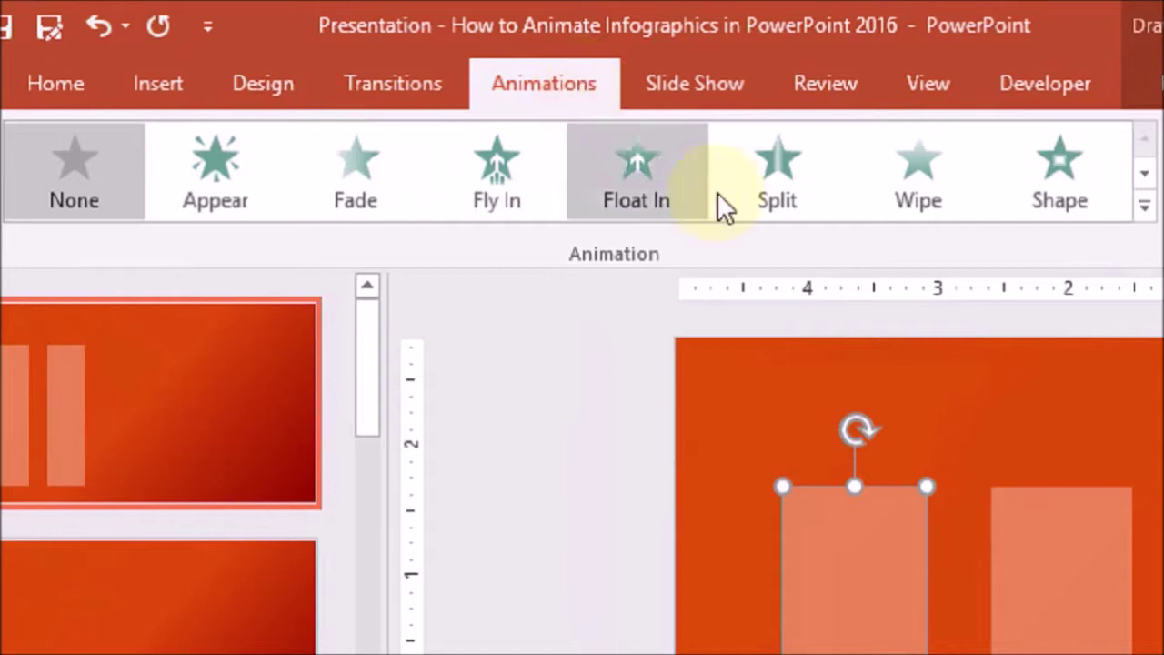
click(919, 195)
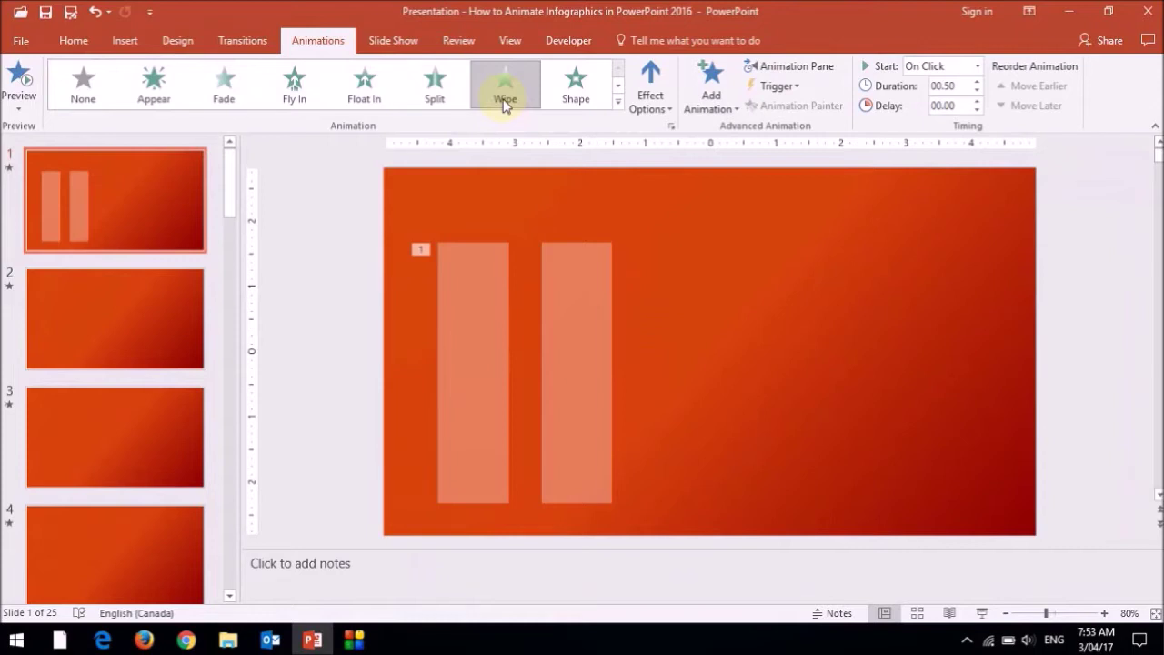
click(665, 107)
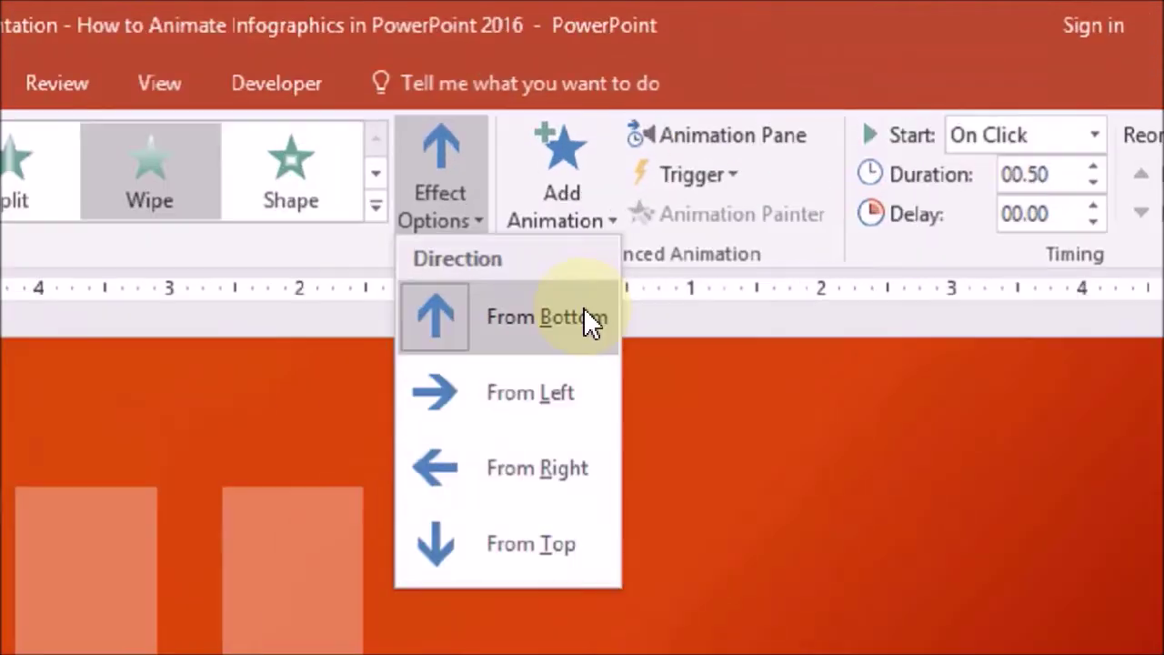
click(587, 314)
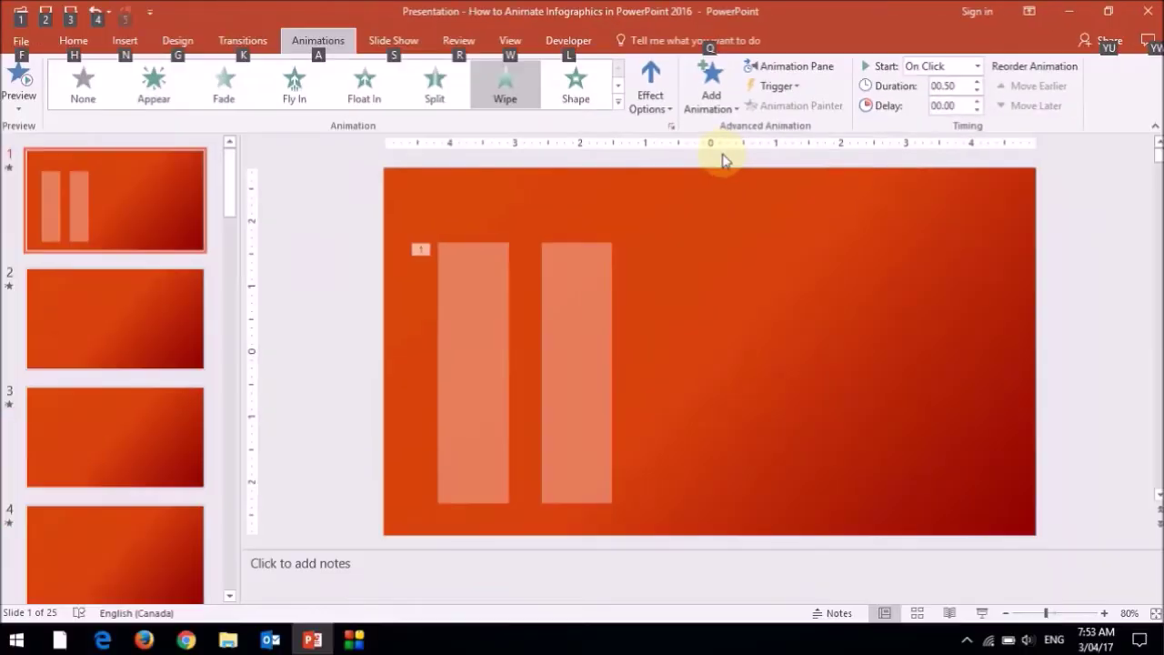
key(alt)
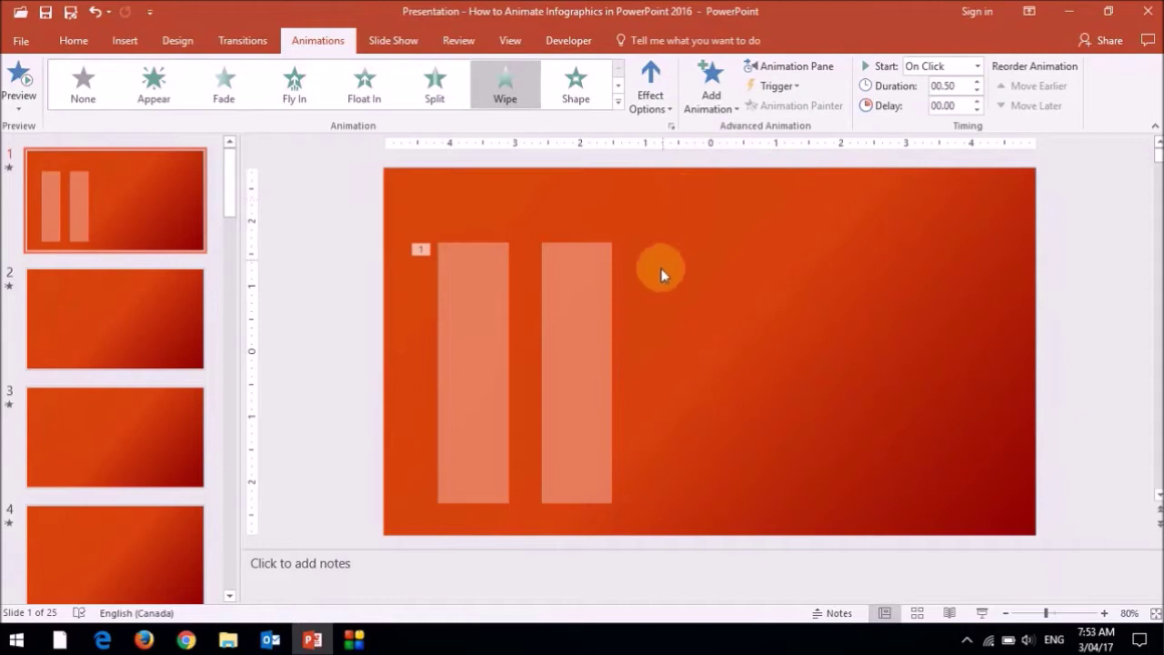
Apply a Wipe animation starting After Previous to the second rectangle and preview the slide's animations.
click(587, 302)
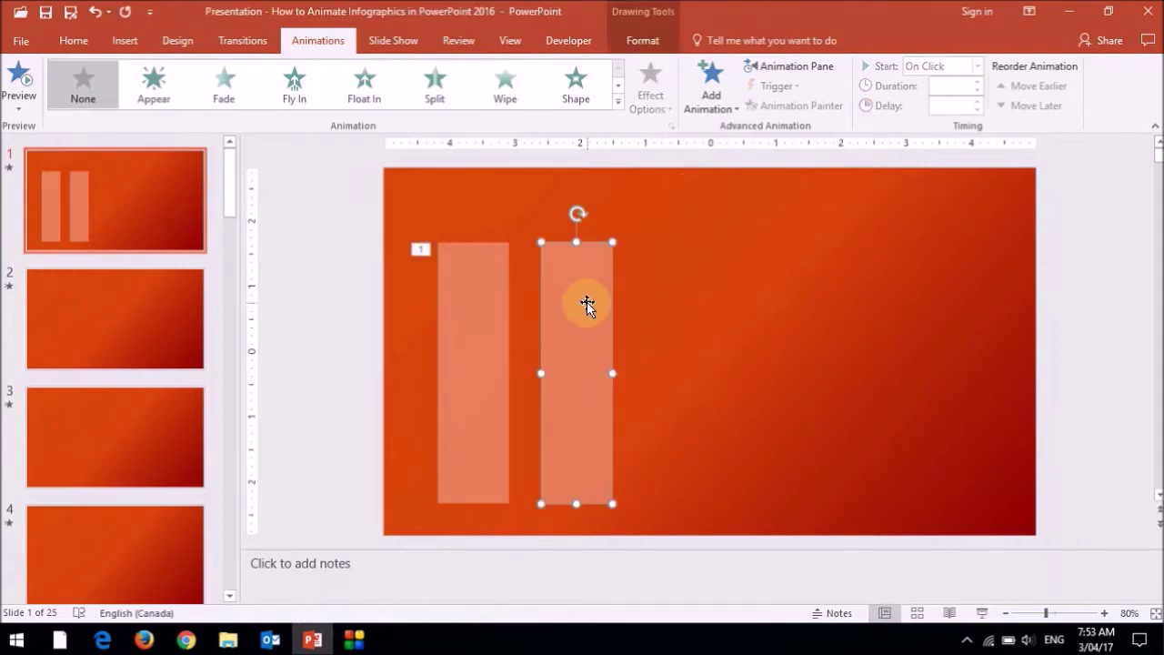
click(501, 84)
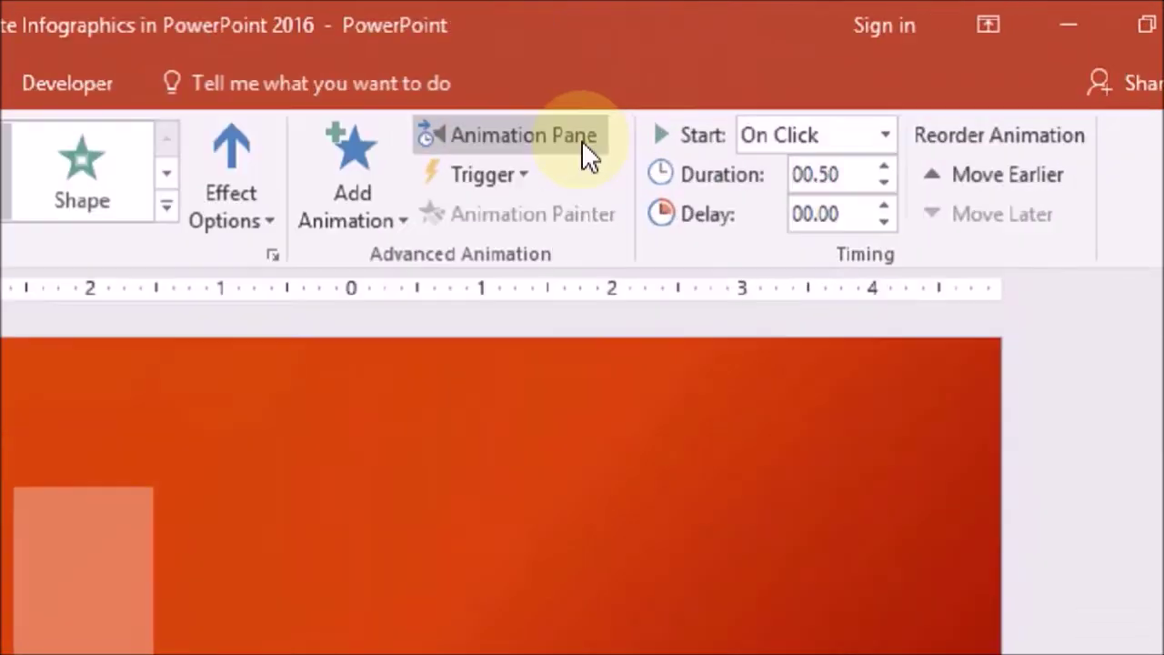
click(581, 140)
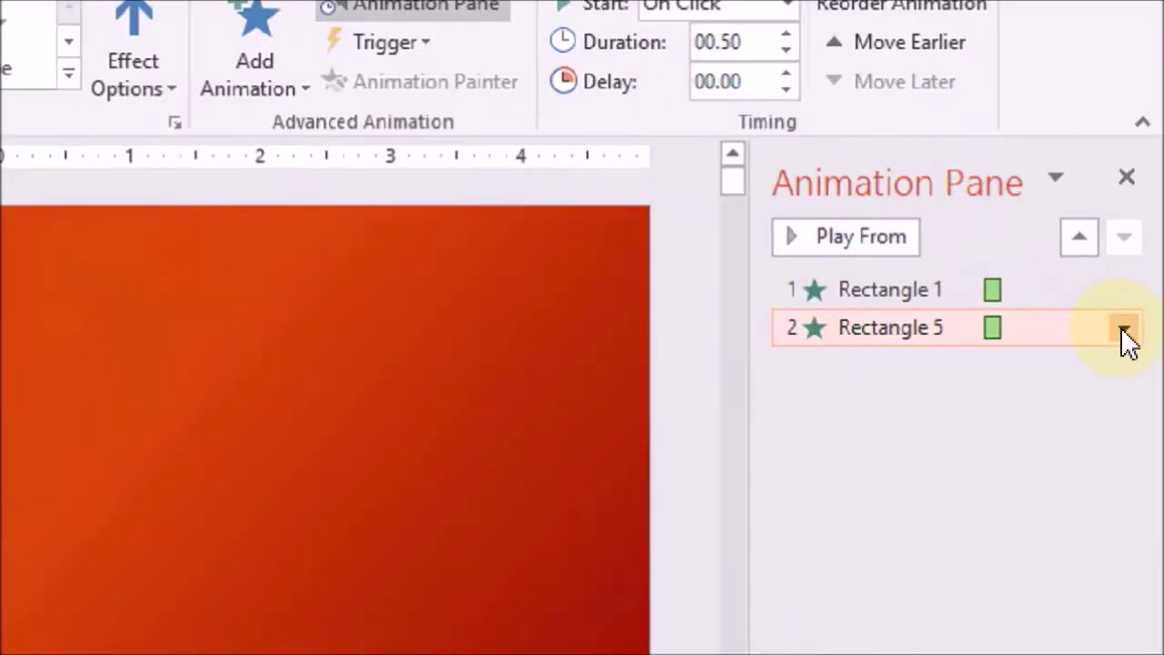
click(1145, 230)
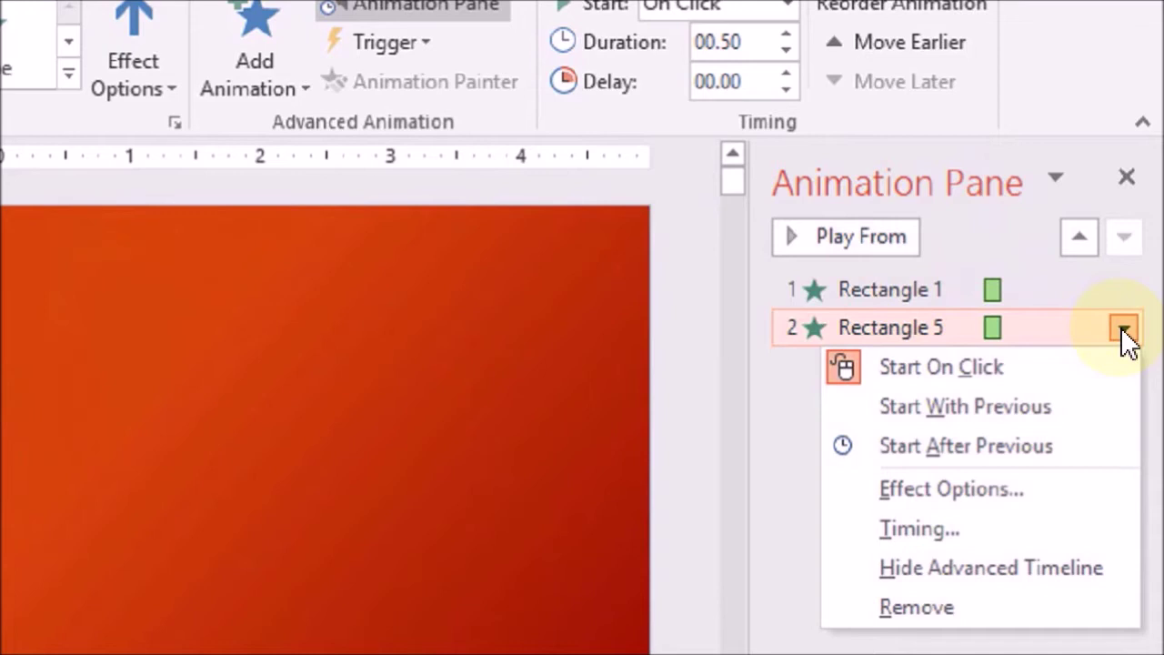
click(1056, 445)
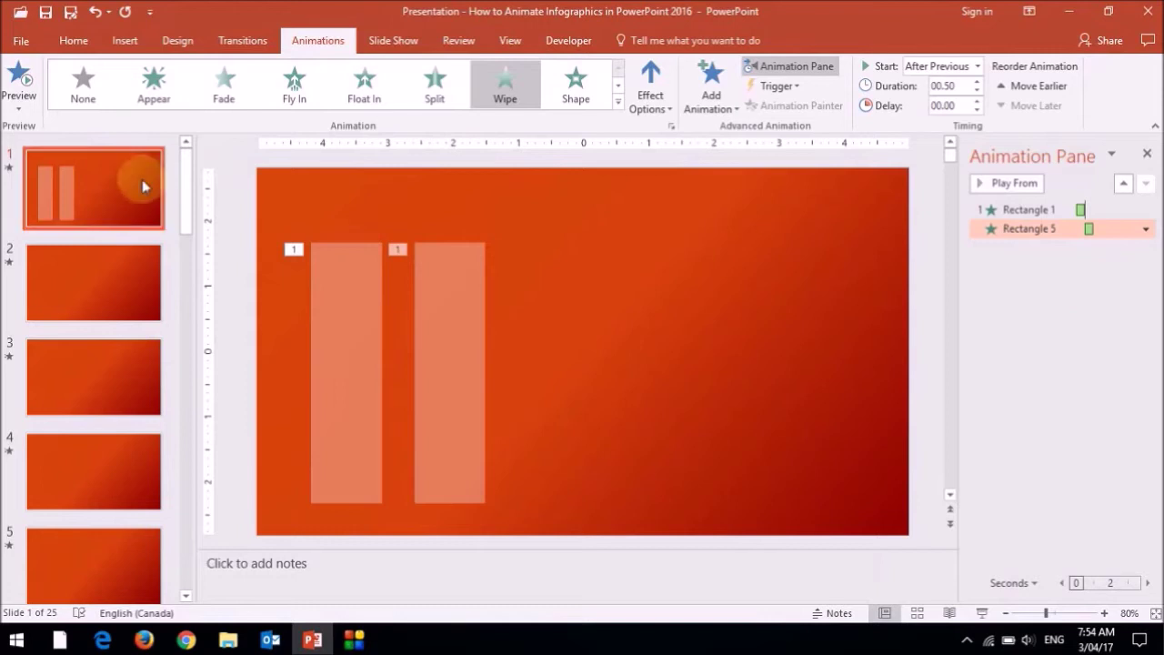
click(16, 82)
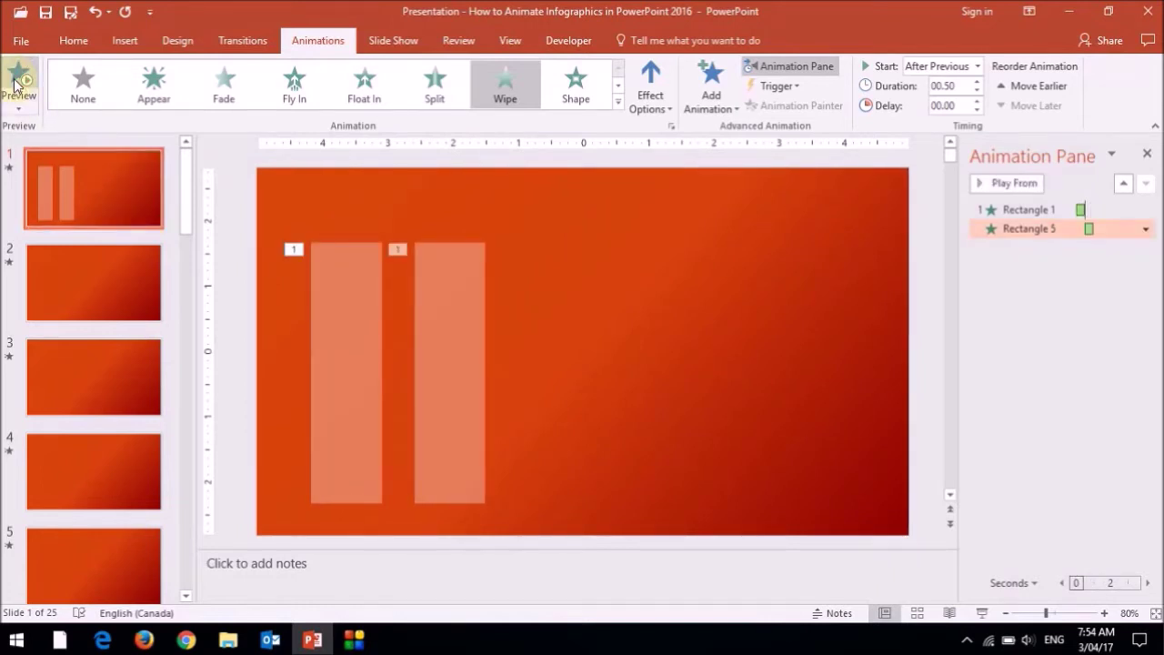
click(548, 466)
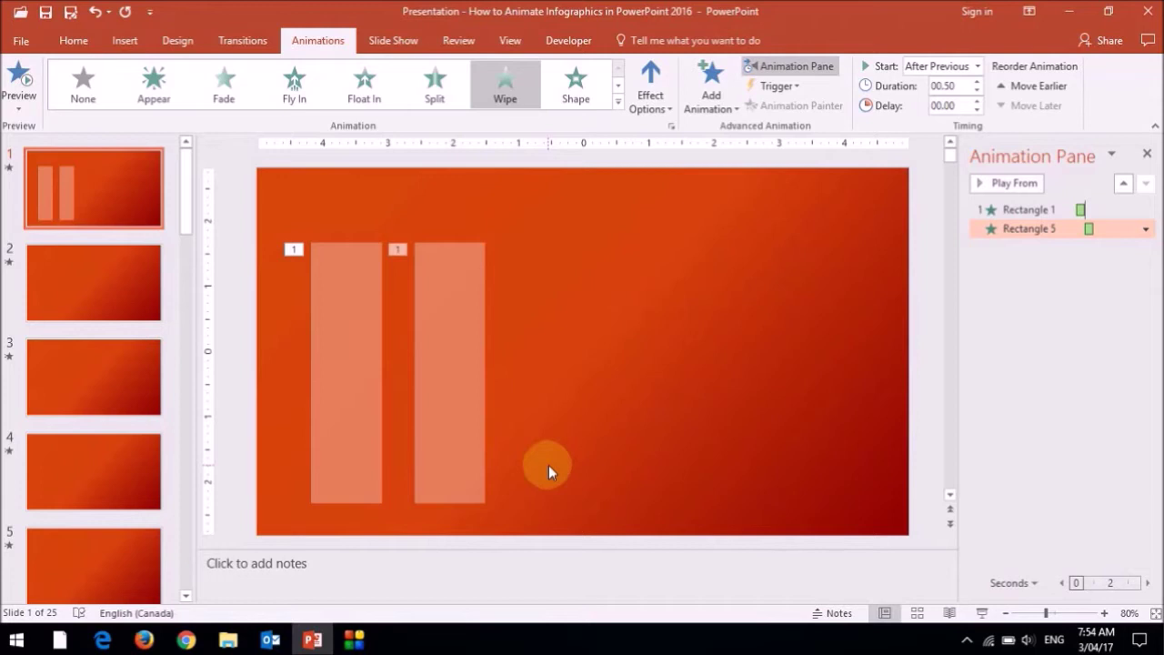
Insert the standing man icon from the People category on slide 2.
click(99, 289)
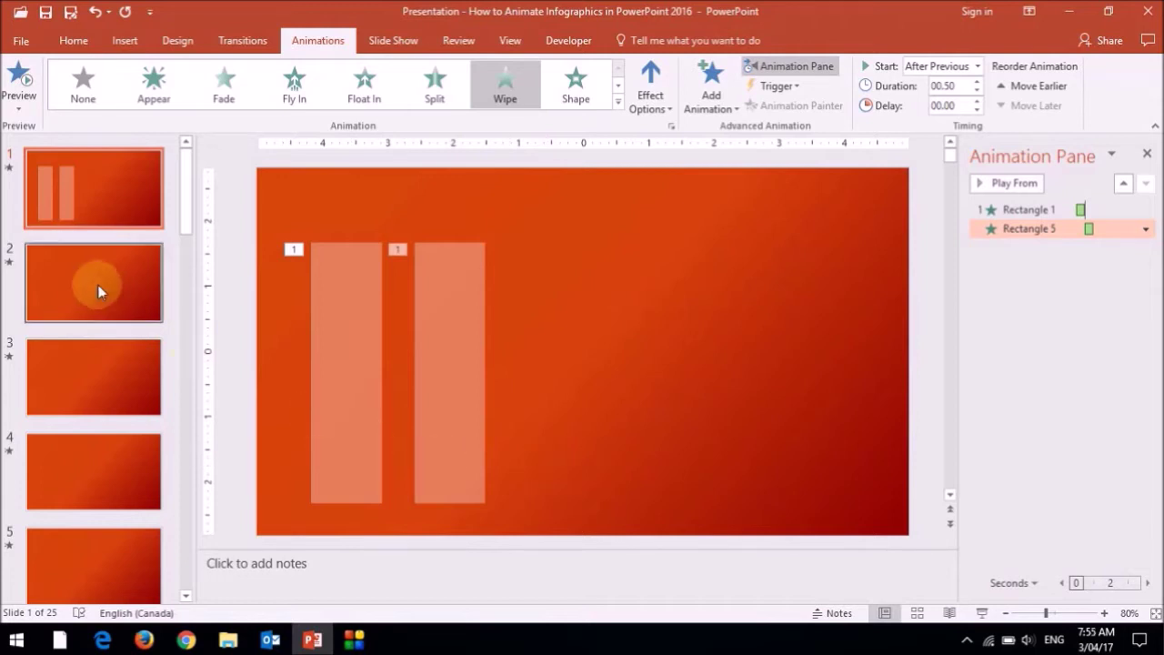
click(127, 43)
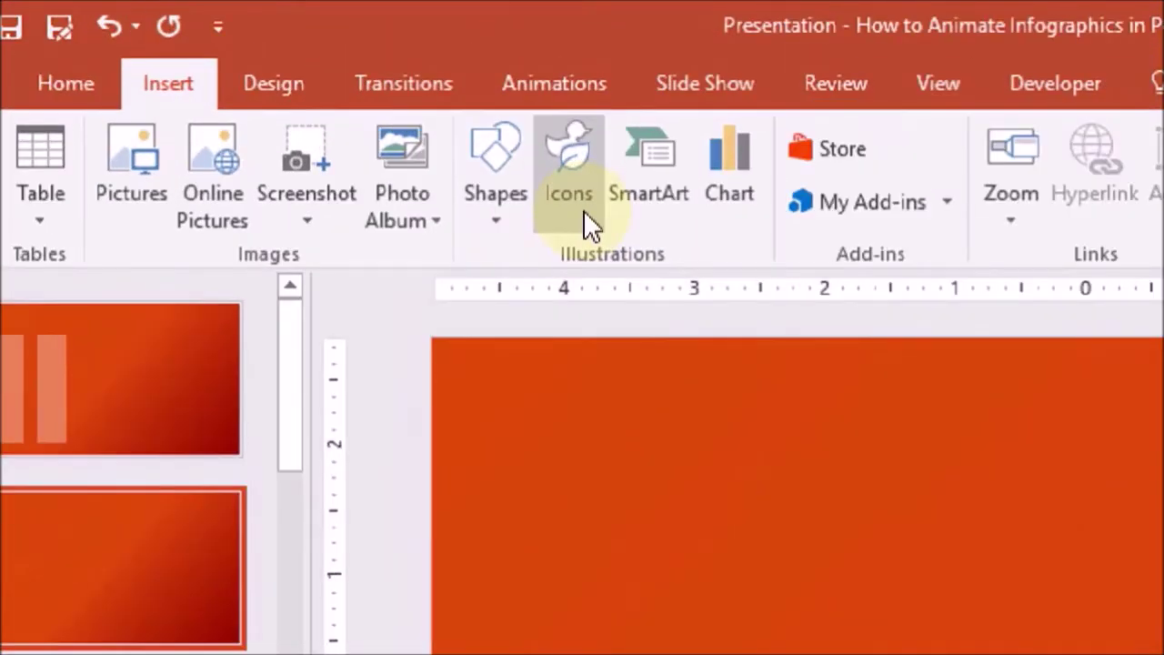
click(332, 104)
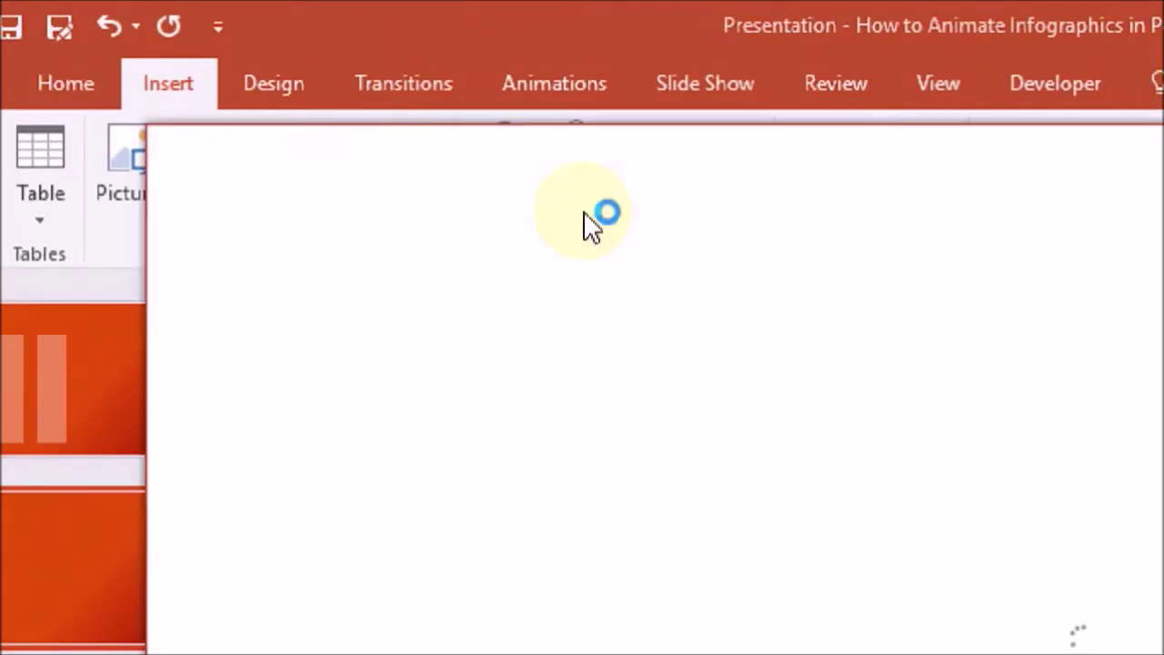
drag(602, 400, 575, 355)
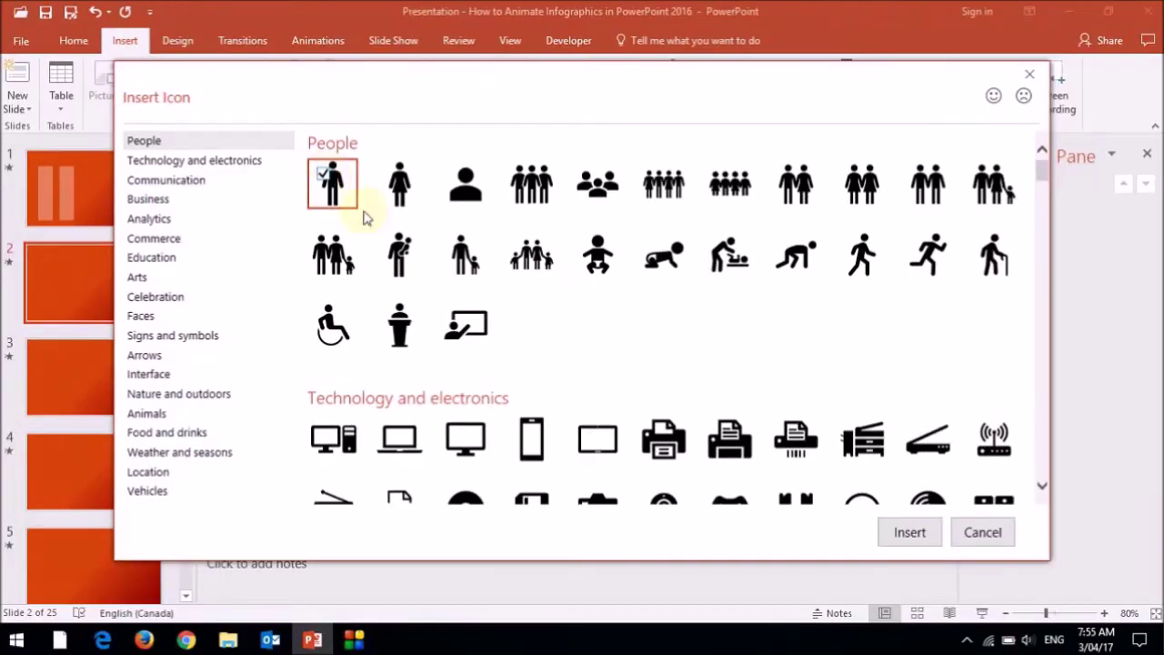
click(916, 535)
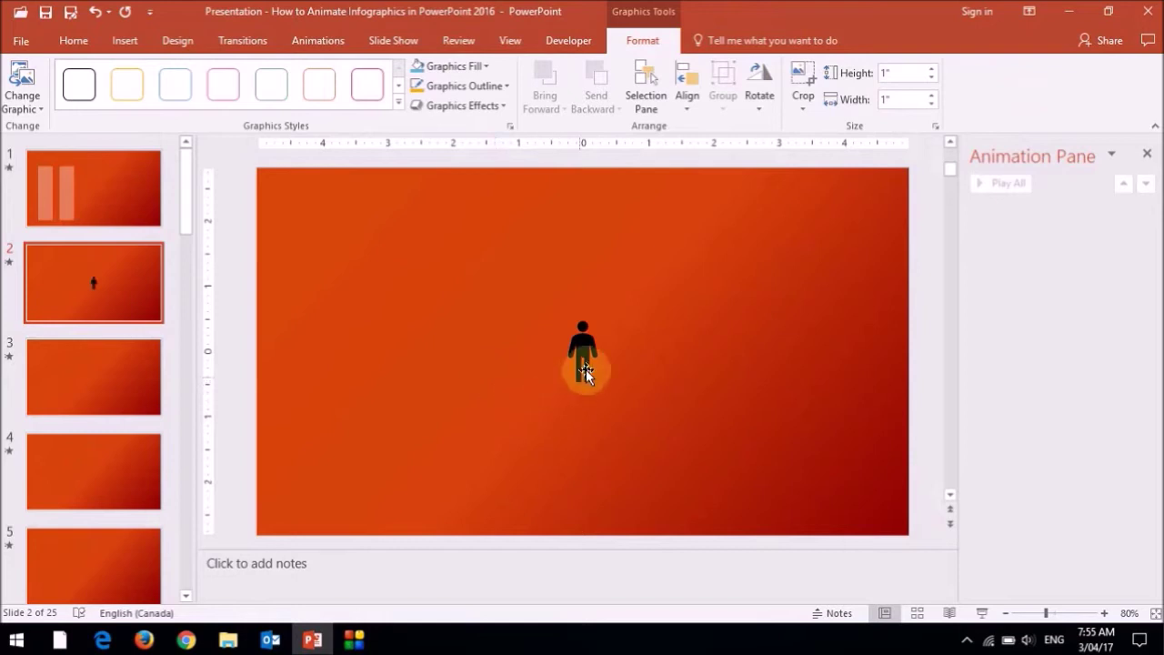
Enlarge the man icon to 4" by 4" in the slide's left half and place a duplicate level with it to the right.
drag(586, 364, 587, 499)
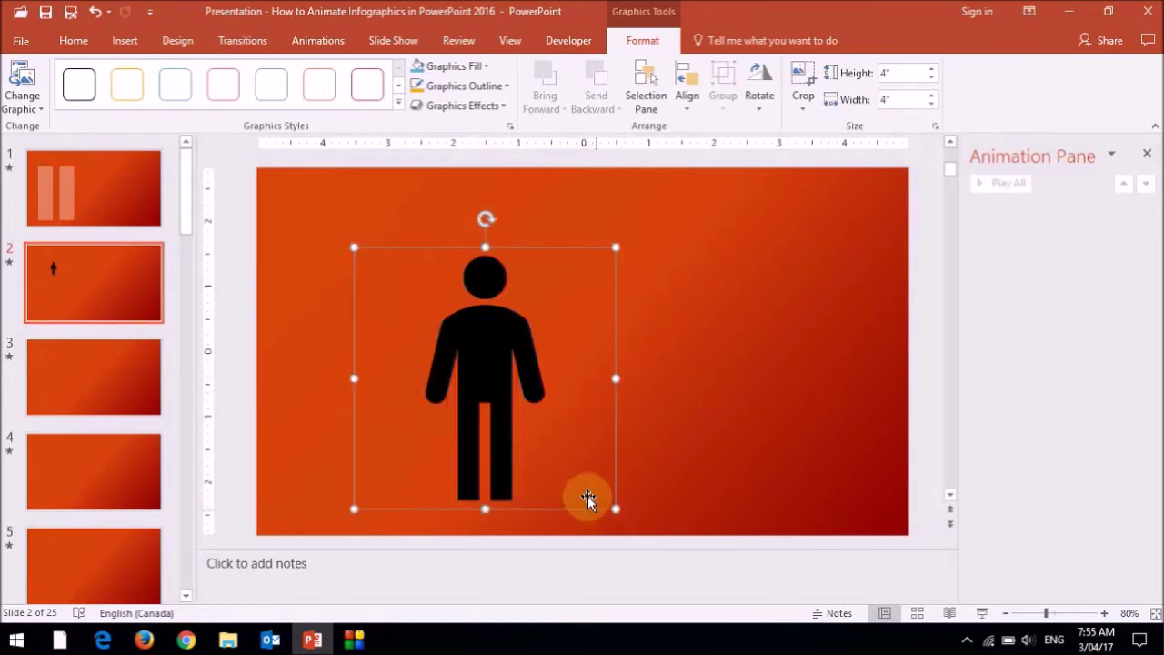
drag(512, 437, 479, 428)
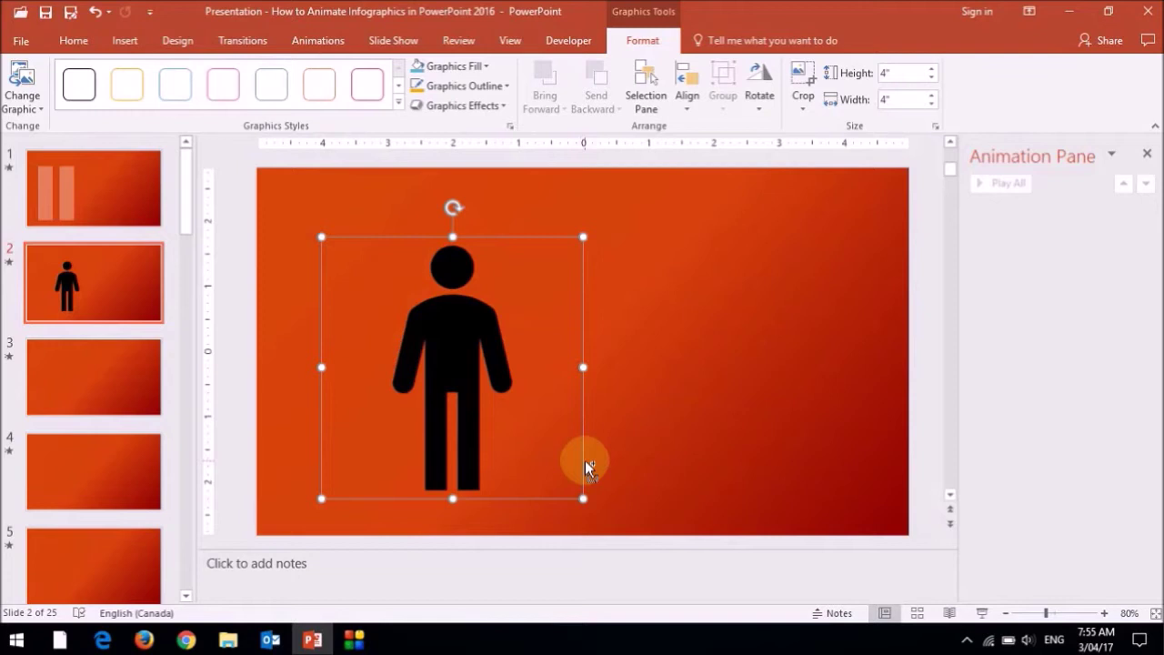
drag(584, 460, 811, 458)
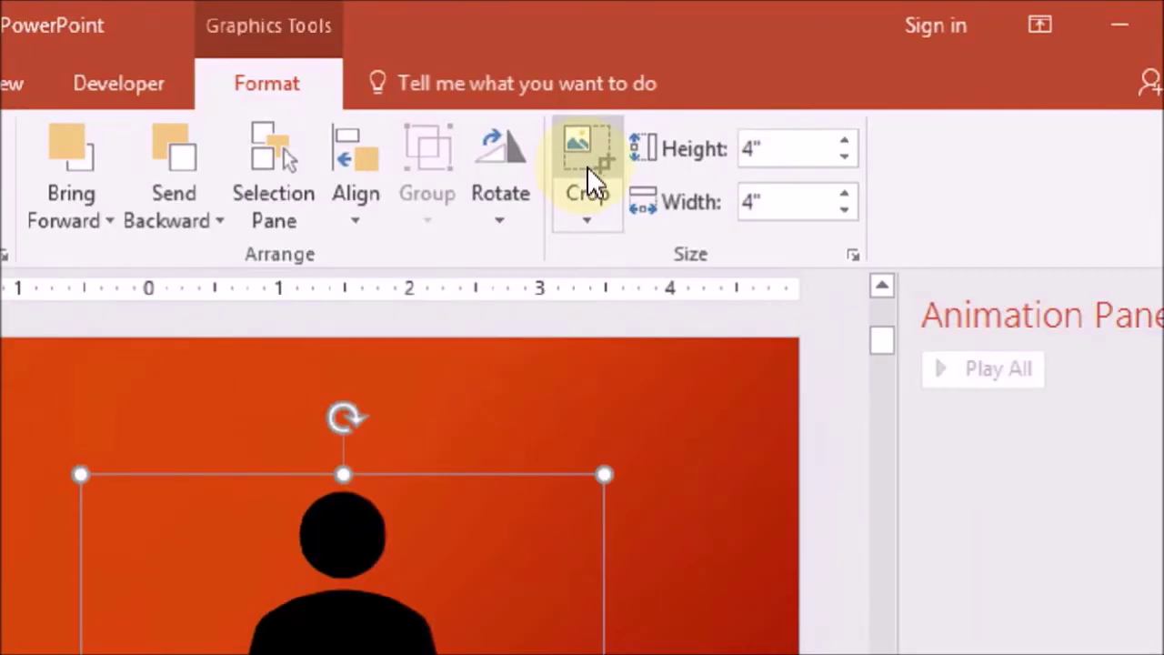
Crop away the head and upper torso of the duplicate man icon, leaving the lower part about 2.24" high.
click(588, 162)
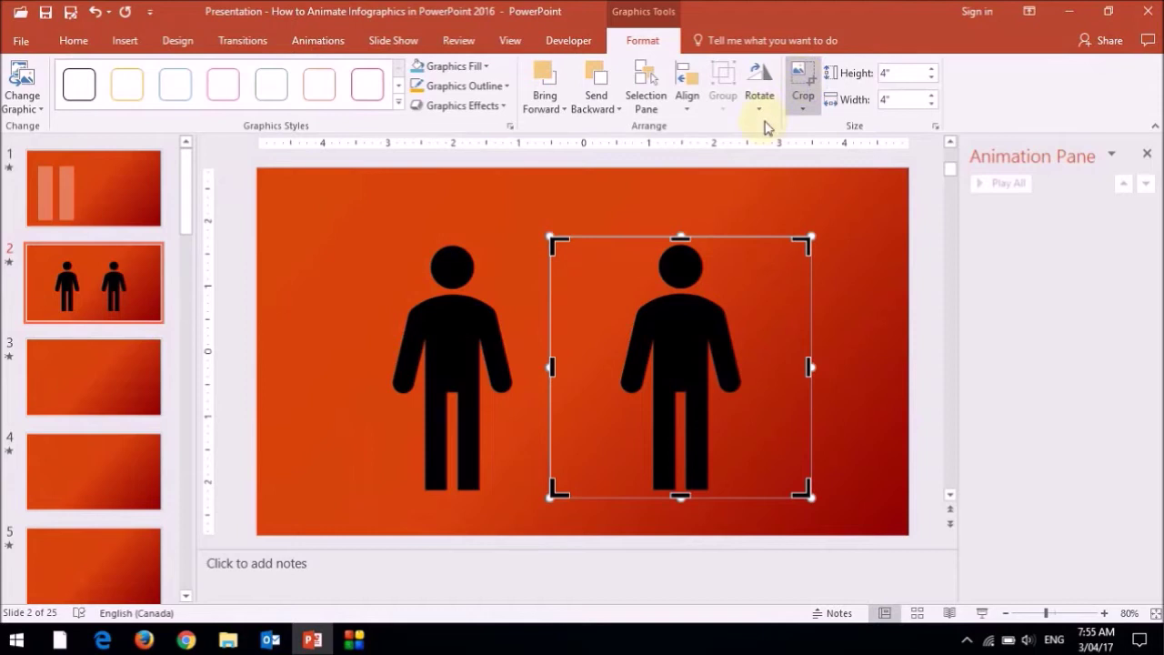
drag(680, 238, 693, 338)
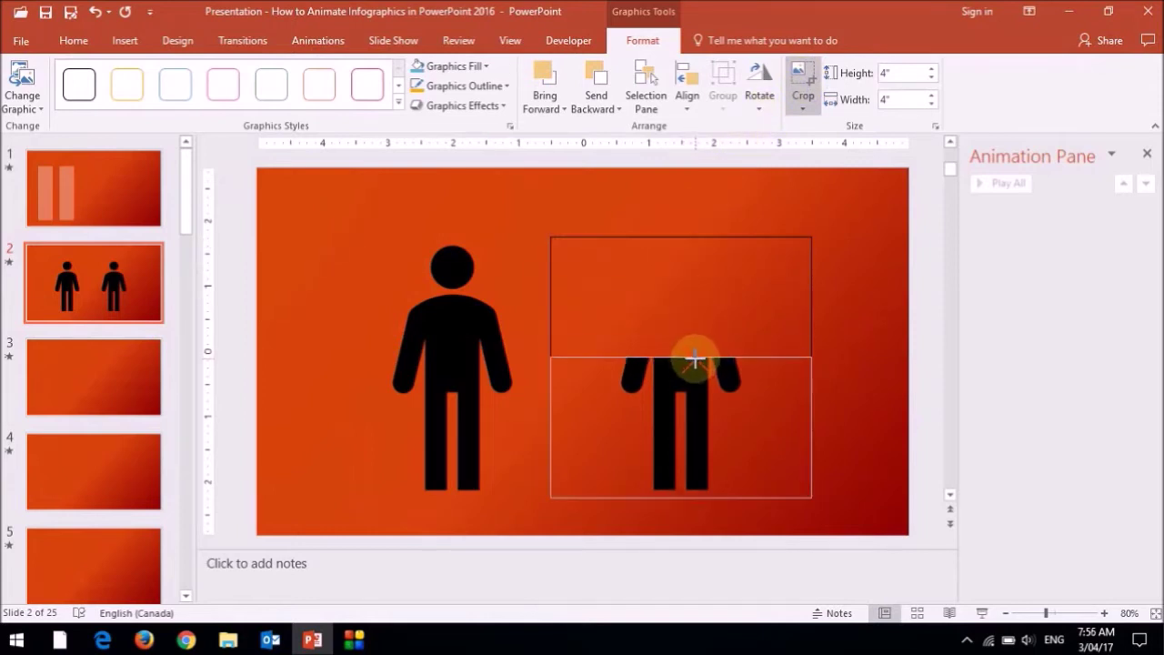
drag(695, 360, 696, 355)
click(803, 77)
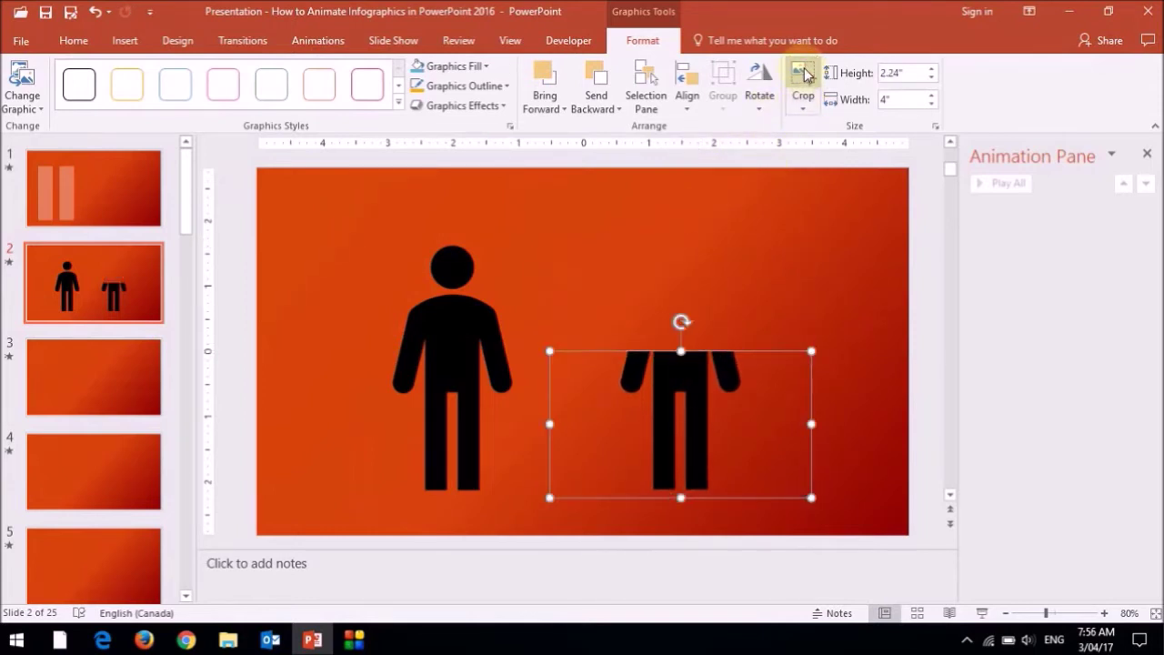
Fill the cropped icon with white and align it exactly over the lower body of the black man icon.
click(446, 66)
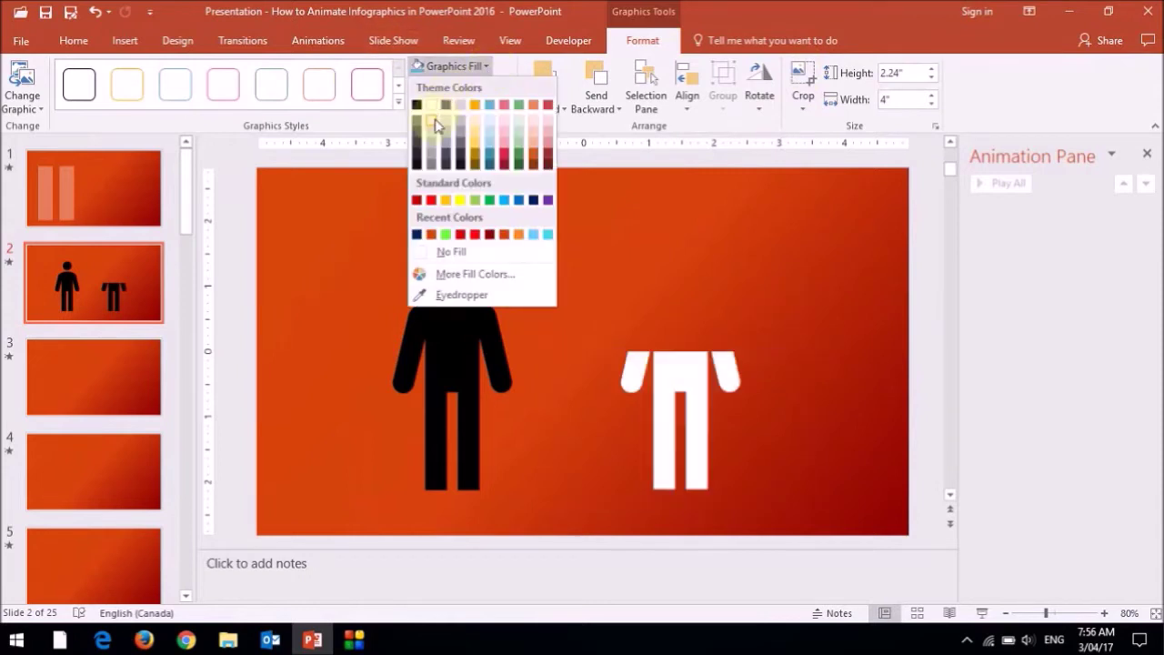
click(434, 120)
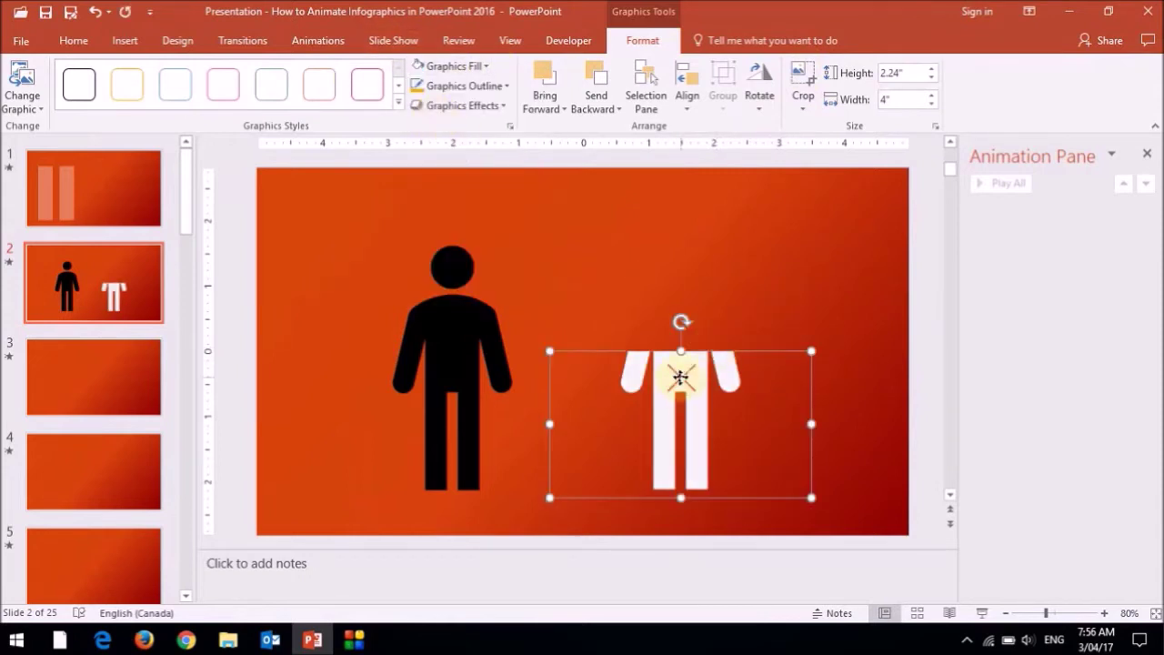
drag(676, 372, 451, 381)
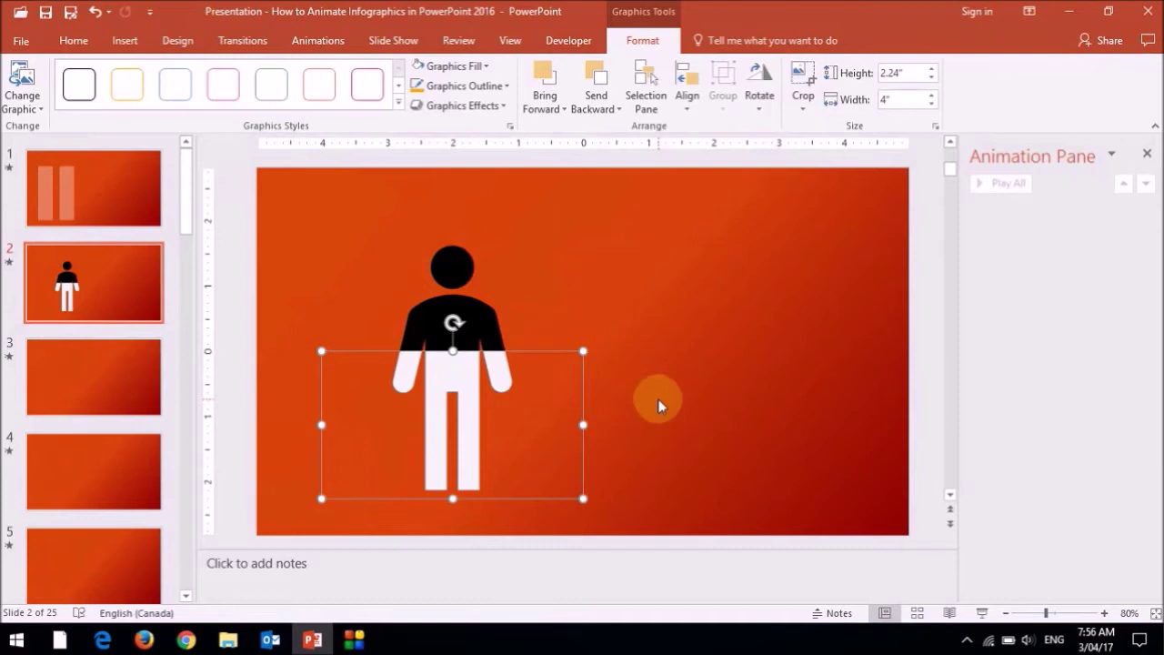
Apply a Wipe animation to the white cropped icon, keeping the From Bottom direction.
click(323, 36)
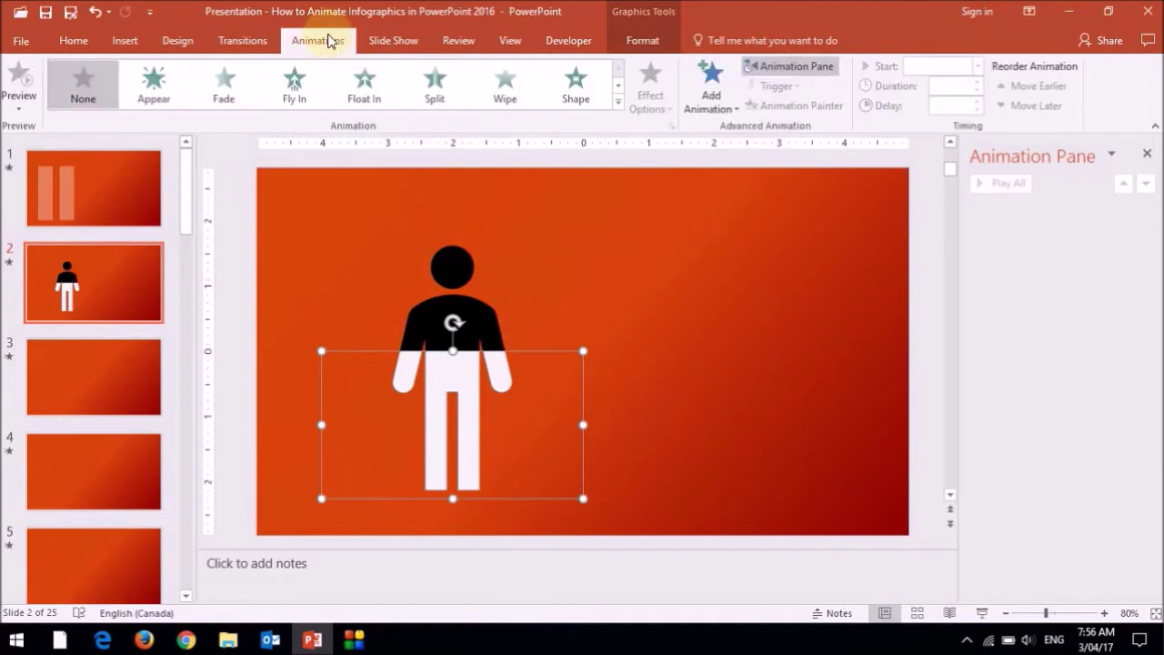
click(508, 102)
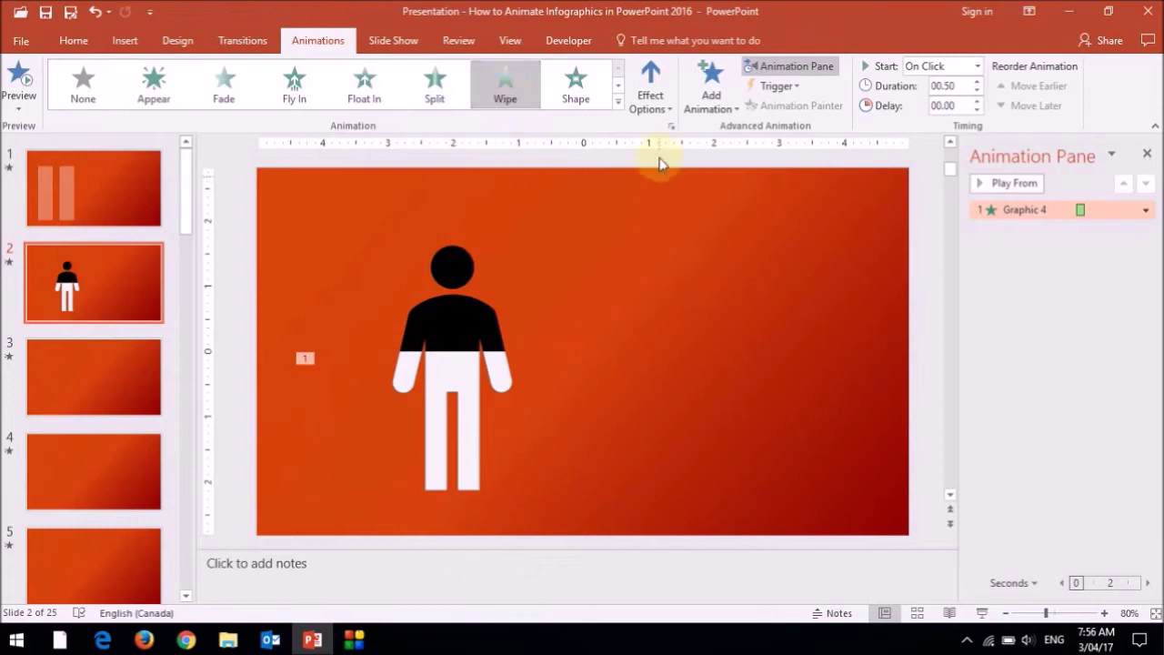
click(660, 107)
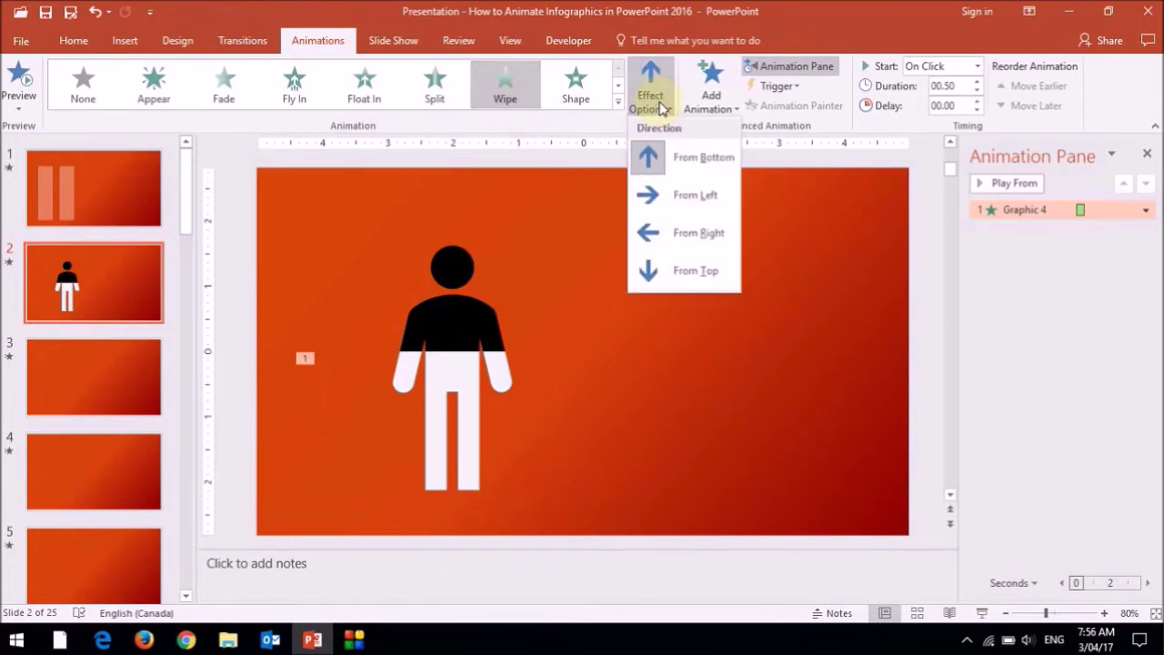
click(661, 107)
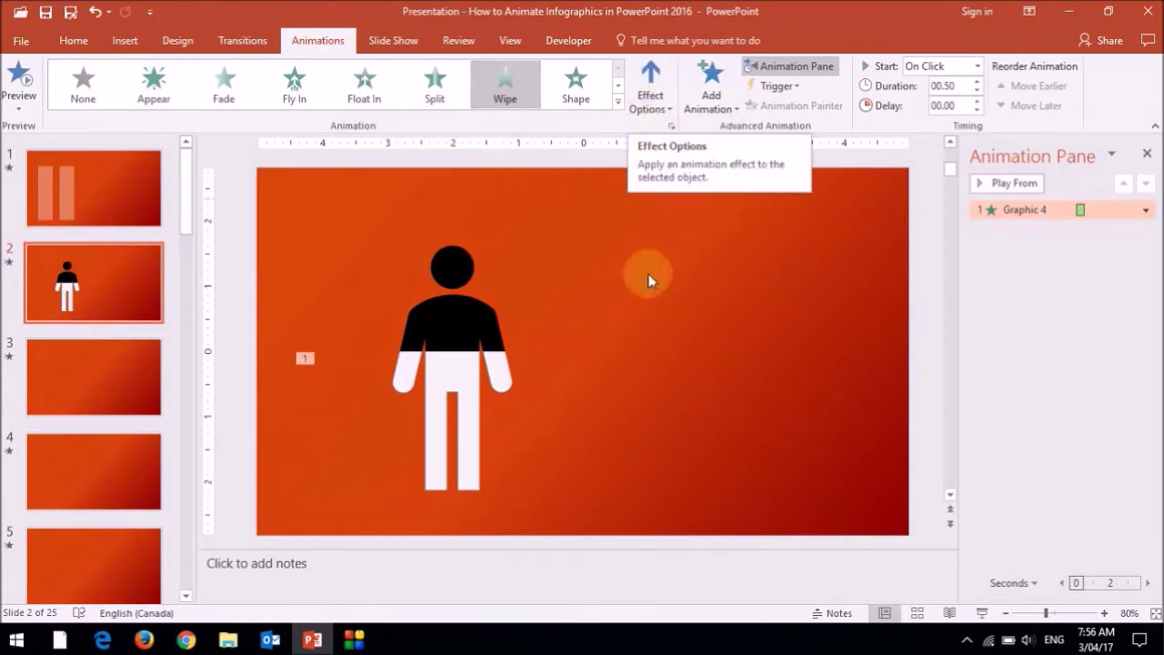
Preview the Wipe animation of the white icon on slide 2.
click(20, 84)
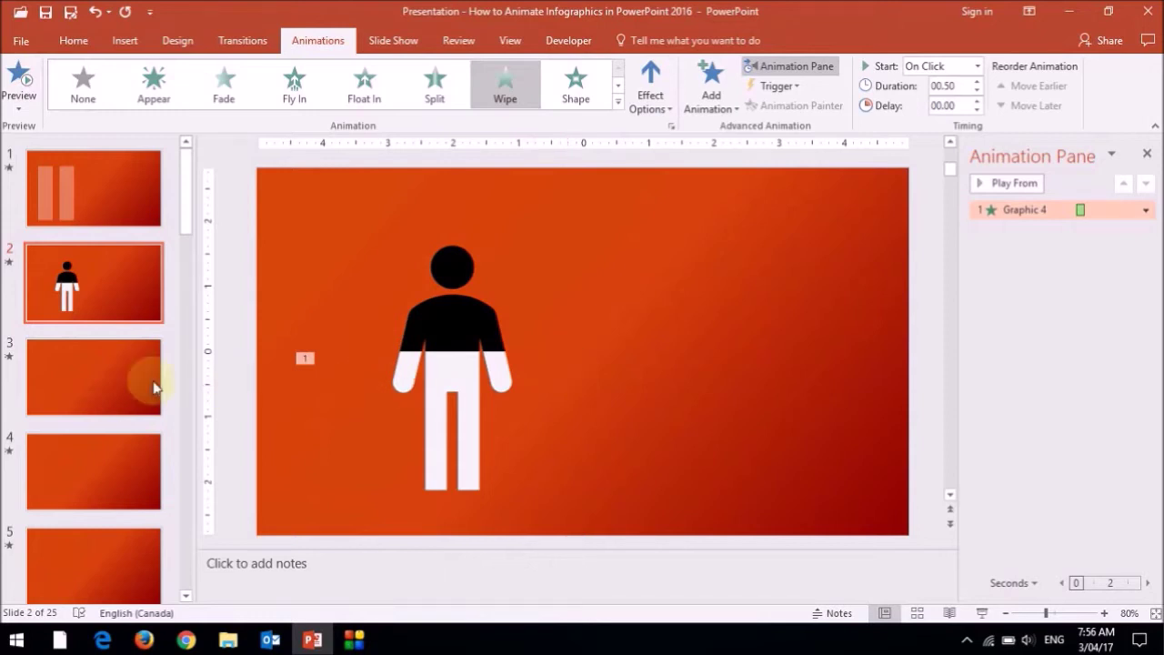
Draw a block arc about 4.33" high and 4.33" wide in the left half of slide 3.
click(102, 374)
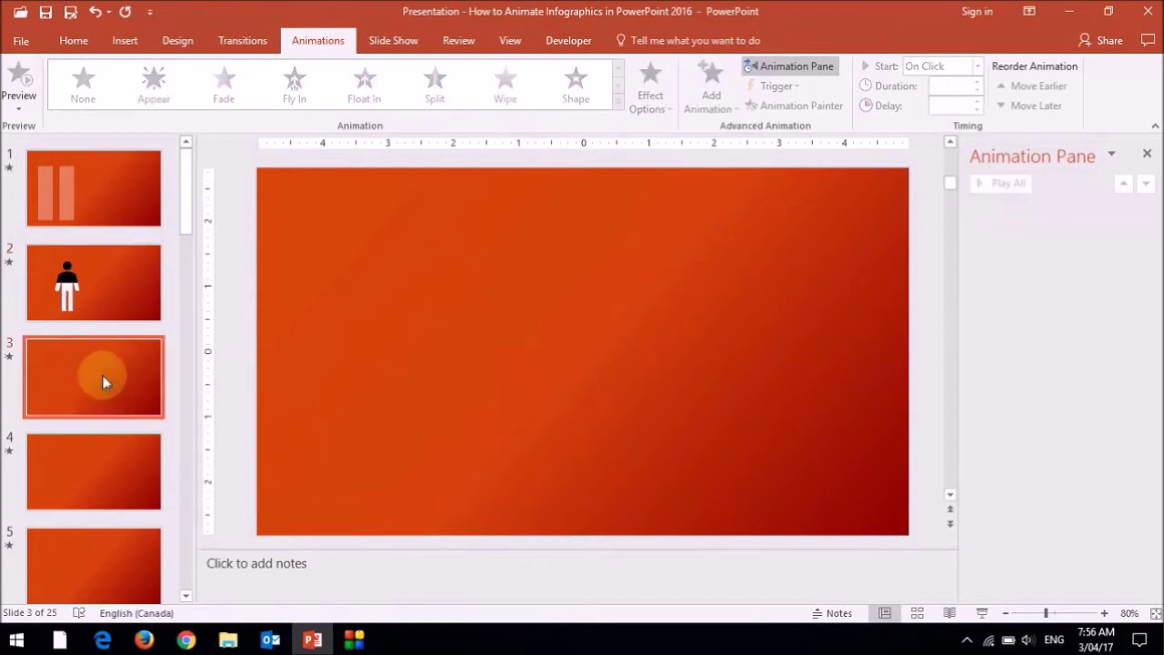
click(137, 45)
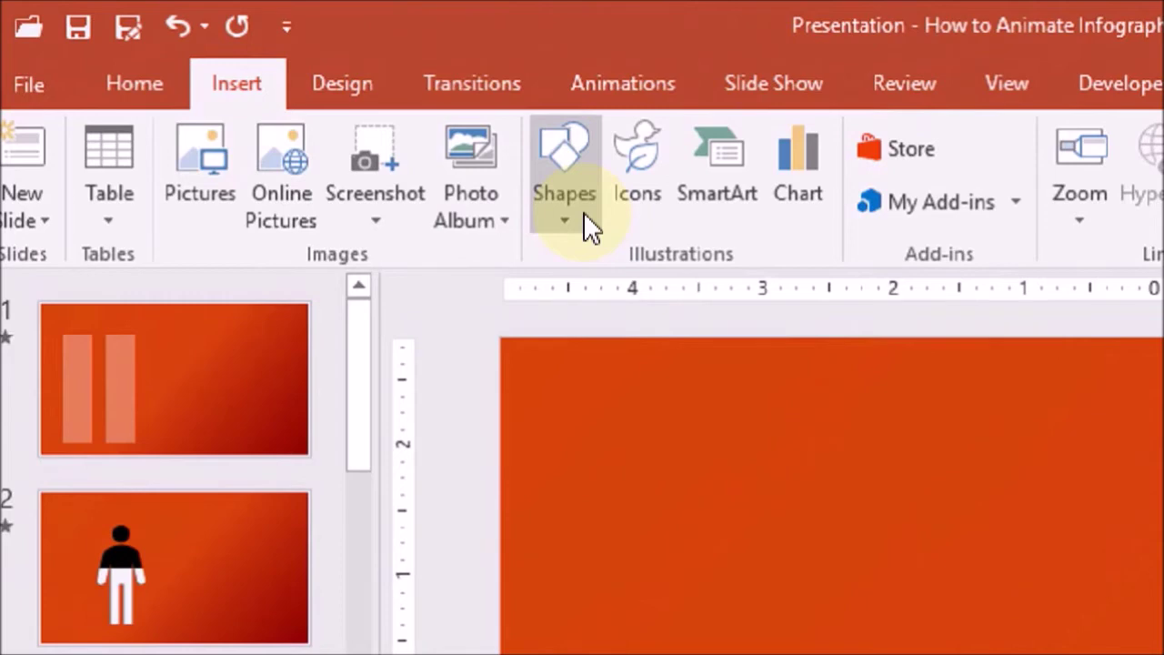
click(299, 107)
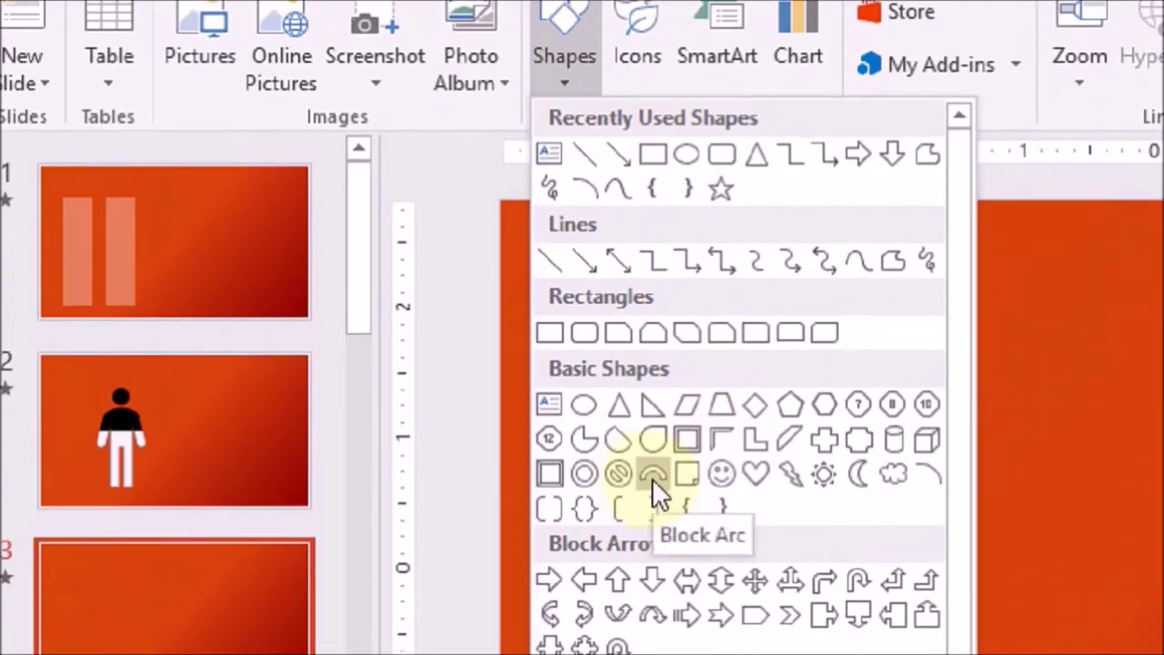
click(652, 474)
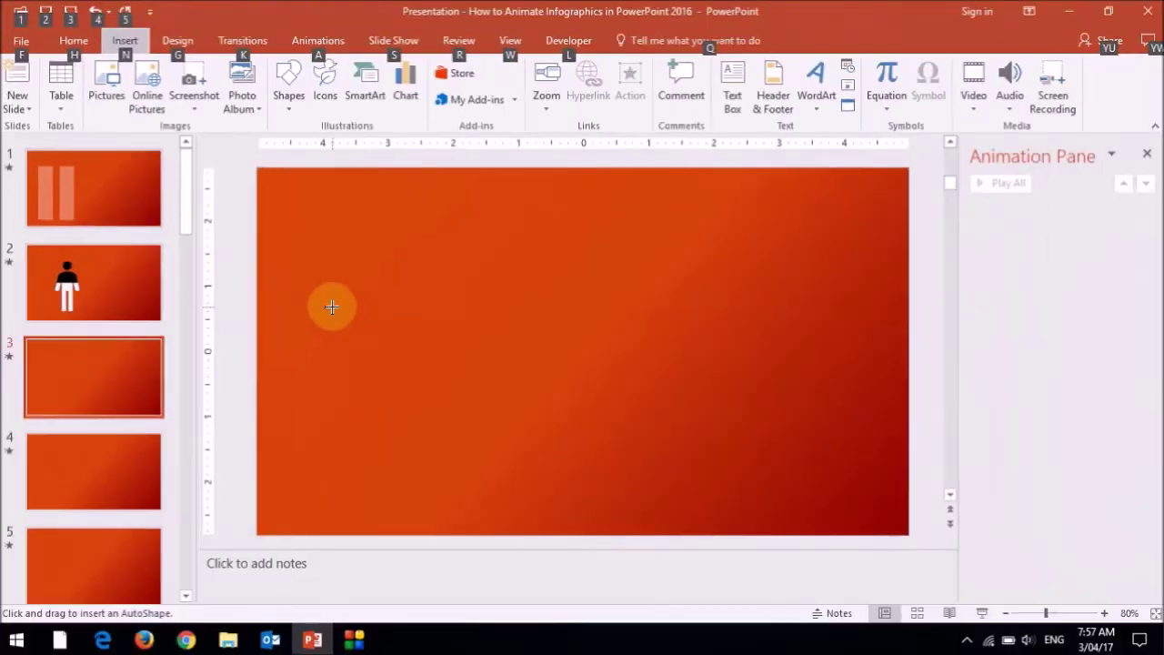
mouse_move(336, 308)
mouse_down()
mouse_move(561, 470)
mouse_move(618, 533)
mouse_move(600, 491)
mouse_up()
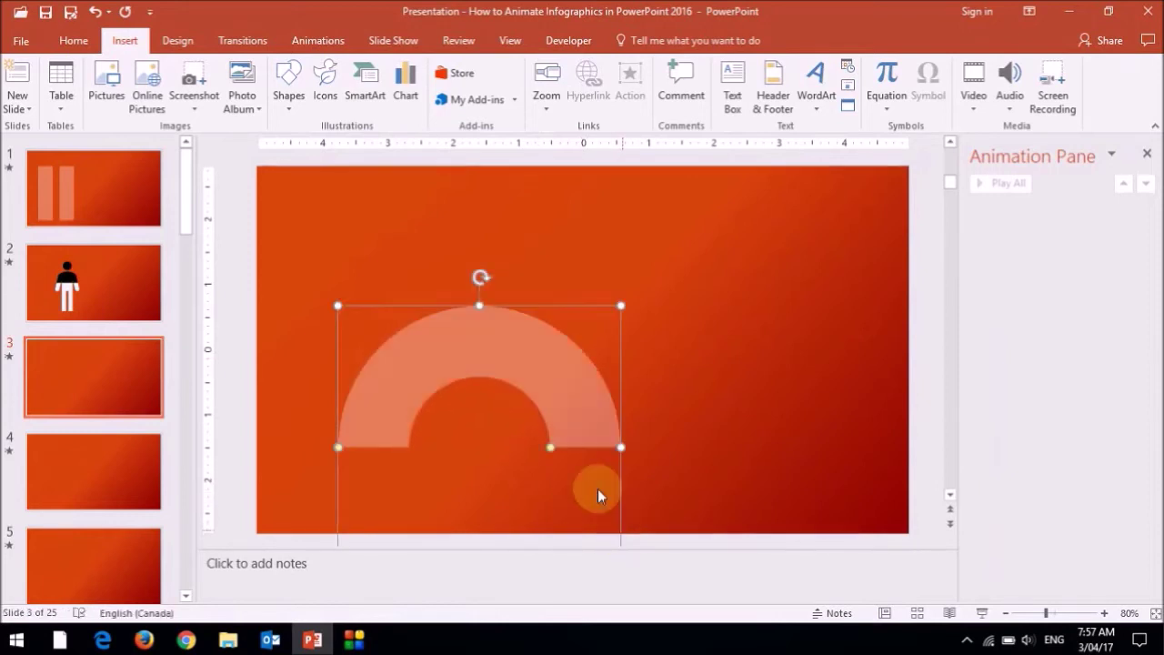
Thin the block arc's band, rotate it 90° clockwise and keep the whole shape within the slide.
drag(548, 369, 555, 338)
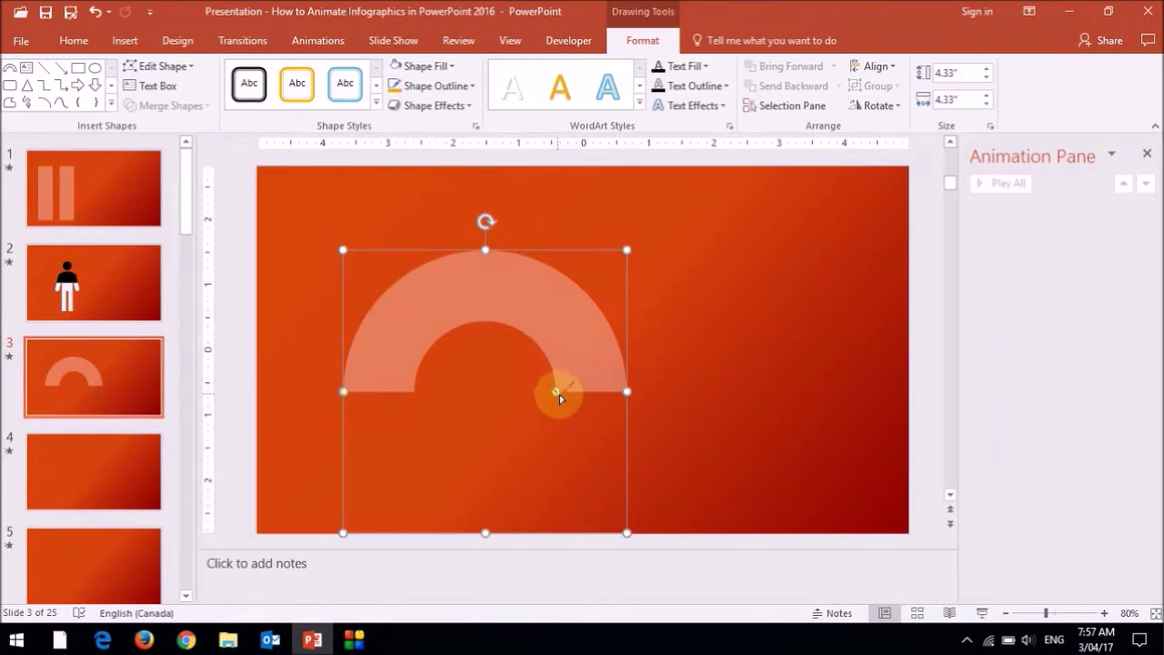
drag(559, 395, 576, 397)
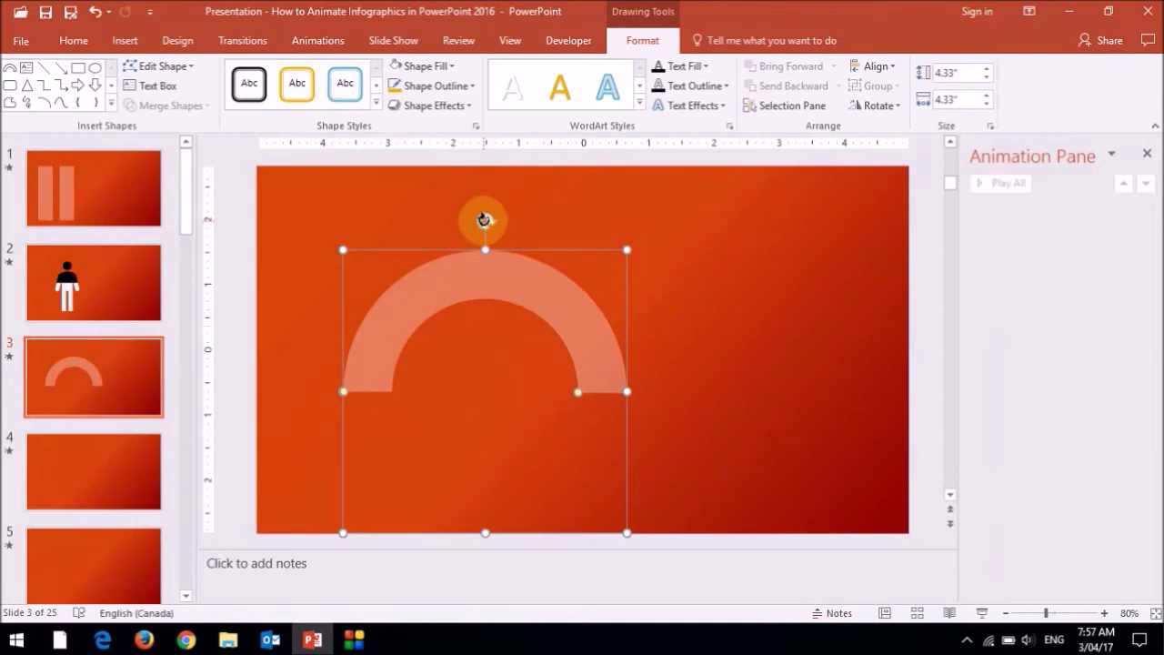
drag(484, 219, 653, 364)
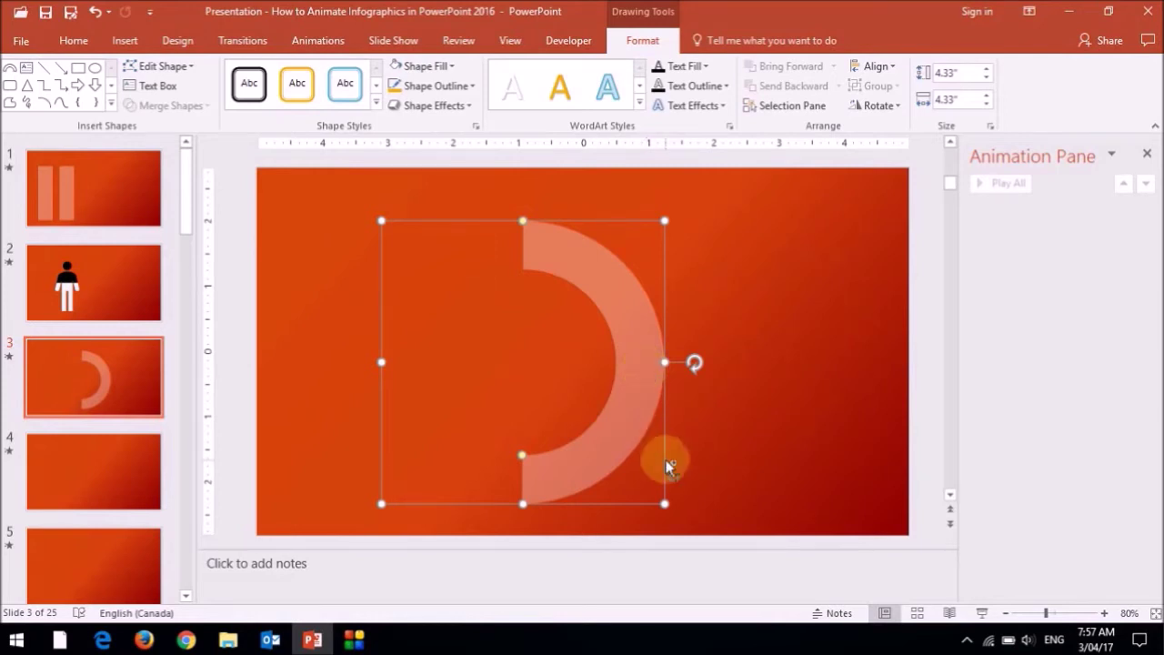
Complete the ring with a duplicate of the arc rotated 180° and filled with a dark black shade.
drag(665, 459, 824, 458)
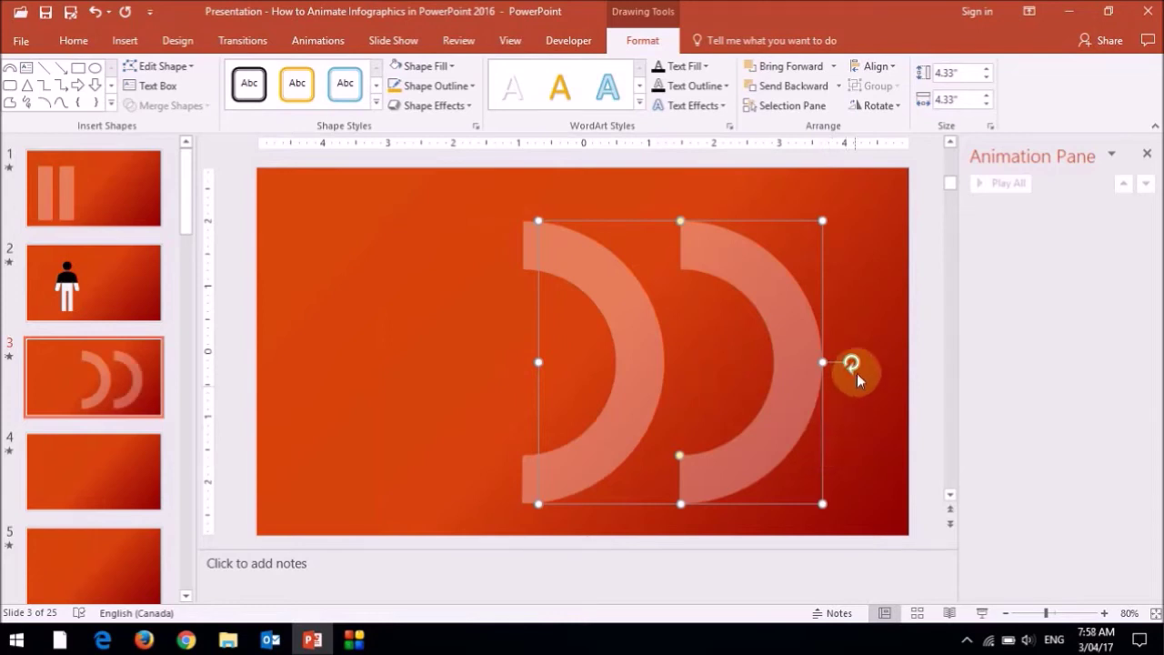
drag(855, 363, 410, 368)
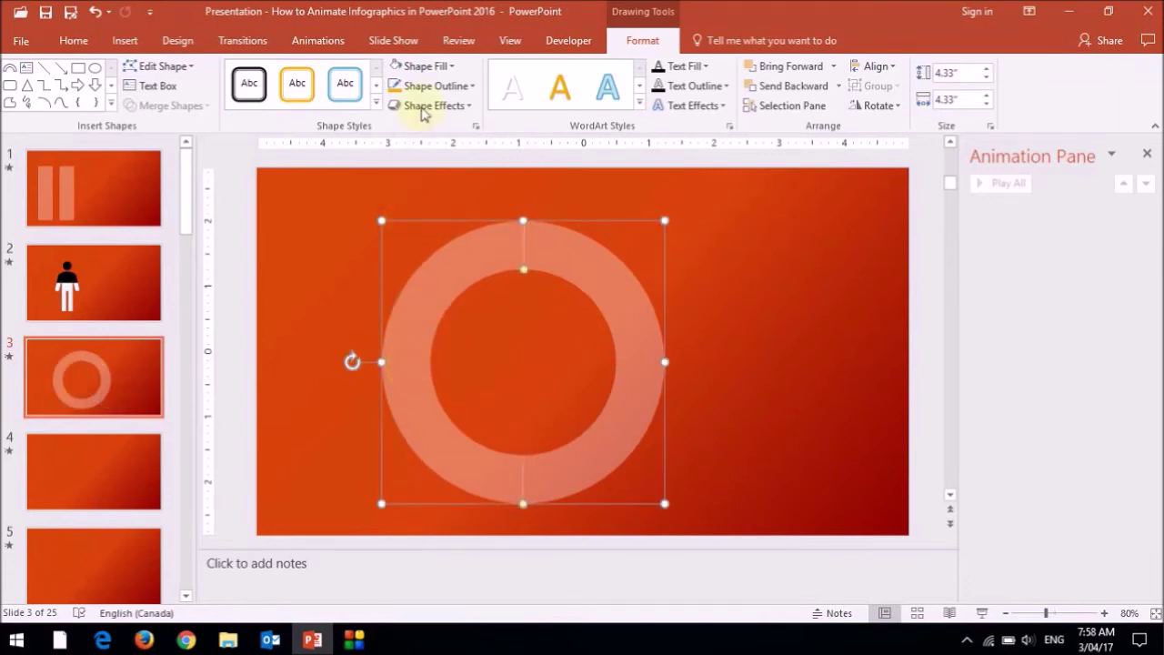
click(444, 67)
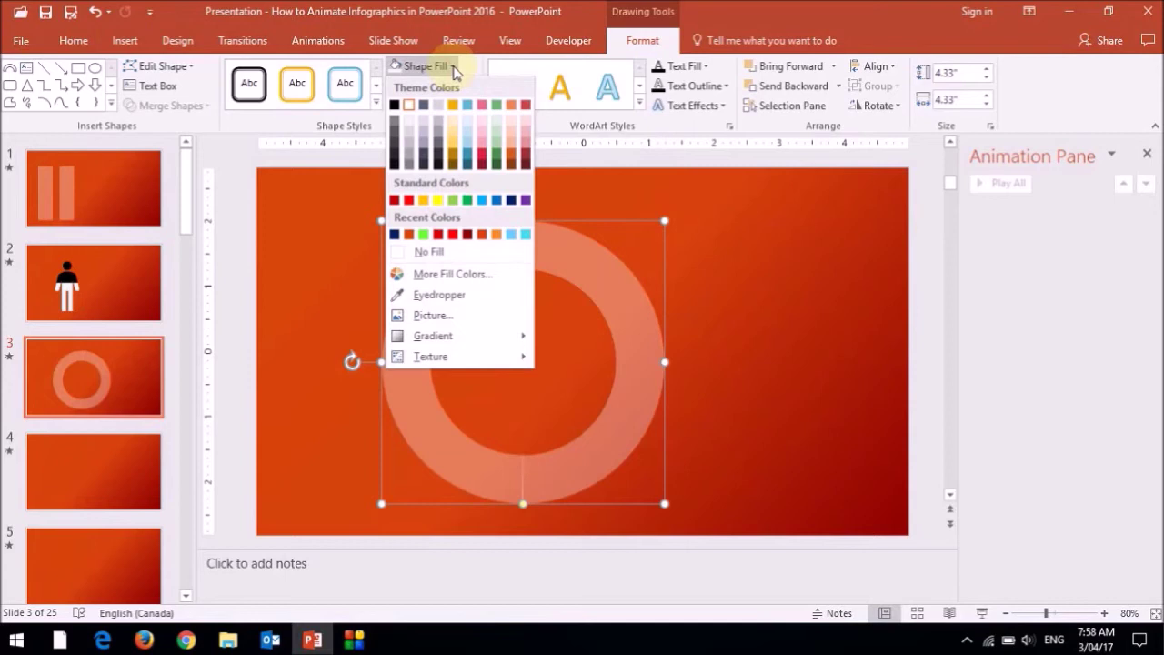
click(399, 170)
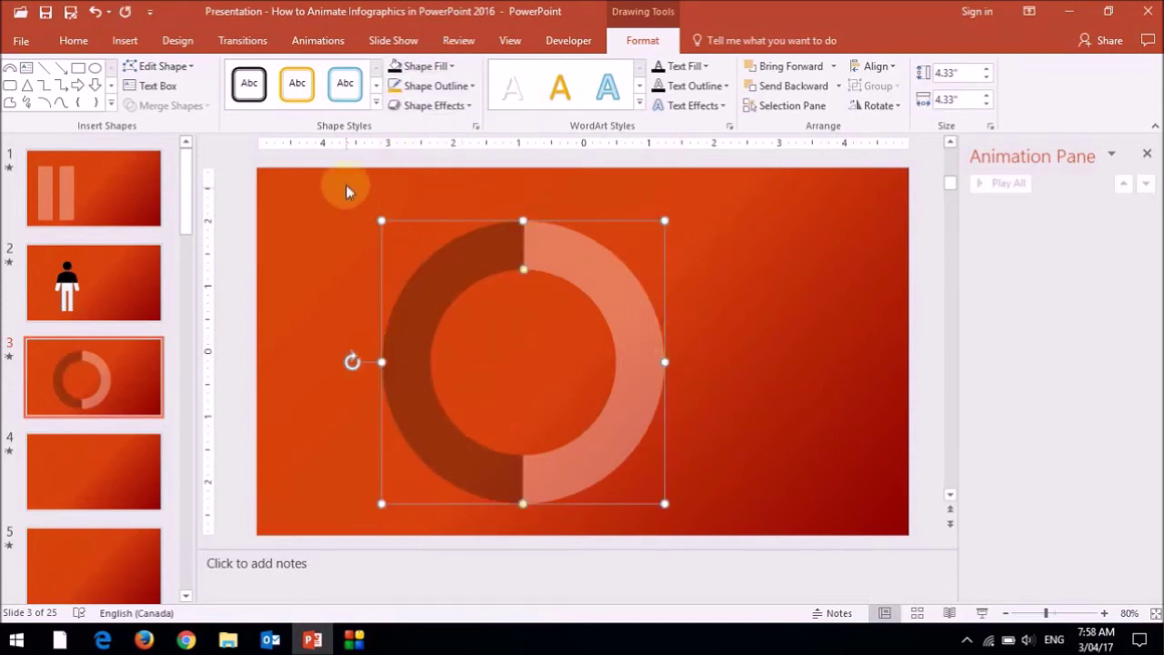
Group the light and dark halves of the ring into one object.
mouse_move(345, 185)
mouse_down()
mouse_move(620, 354)
mouse_move(700, 546)
mouse_up()
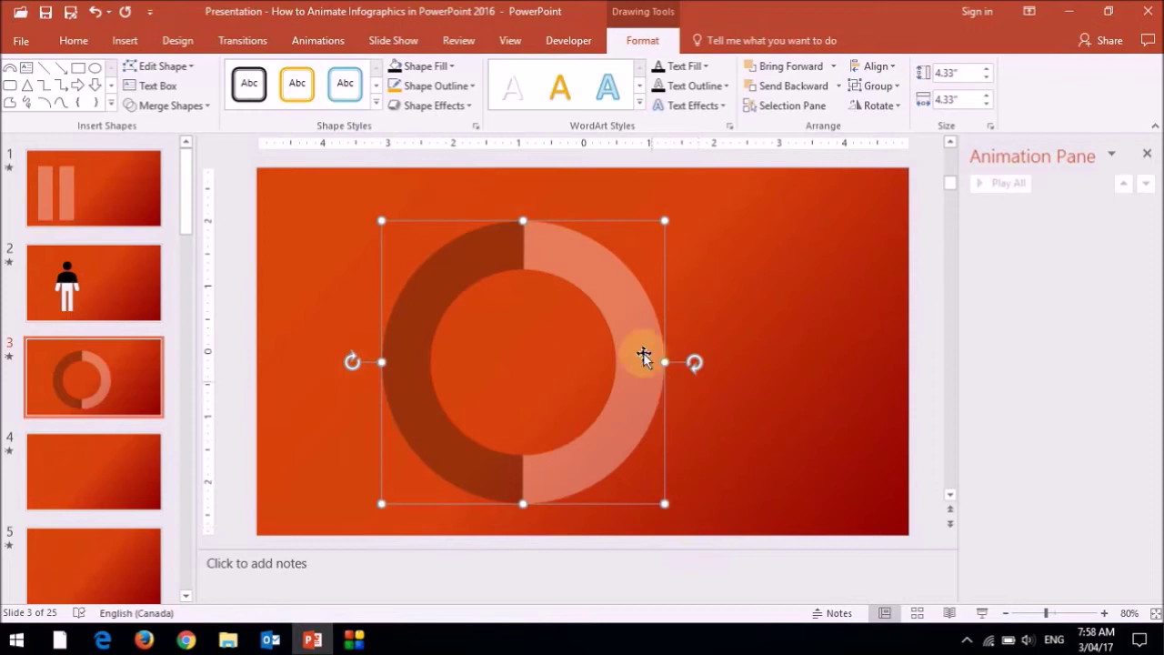
right_click(632, 314)
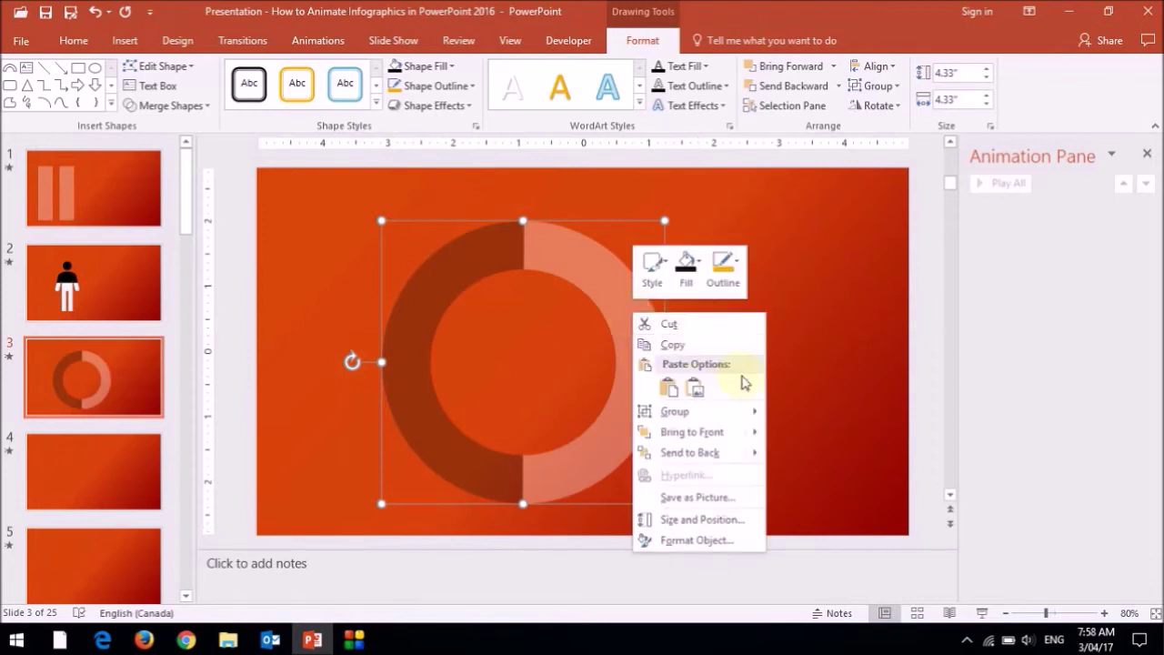
mouse_move(750, 411)
click(803, 414)
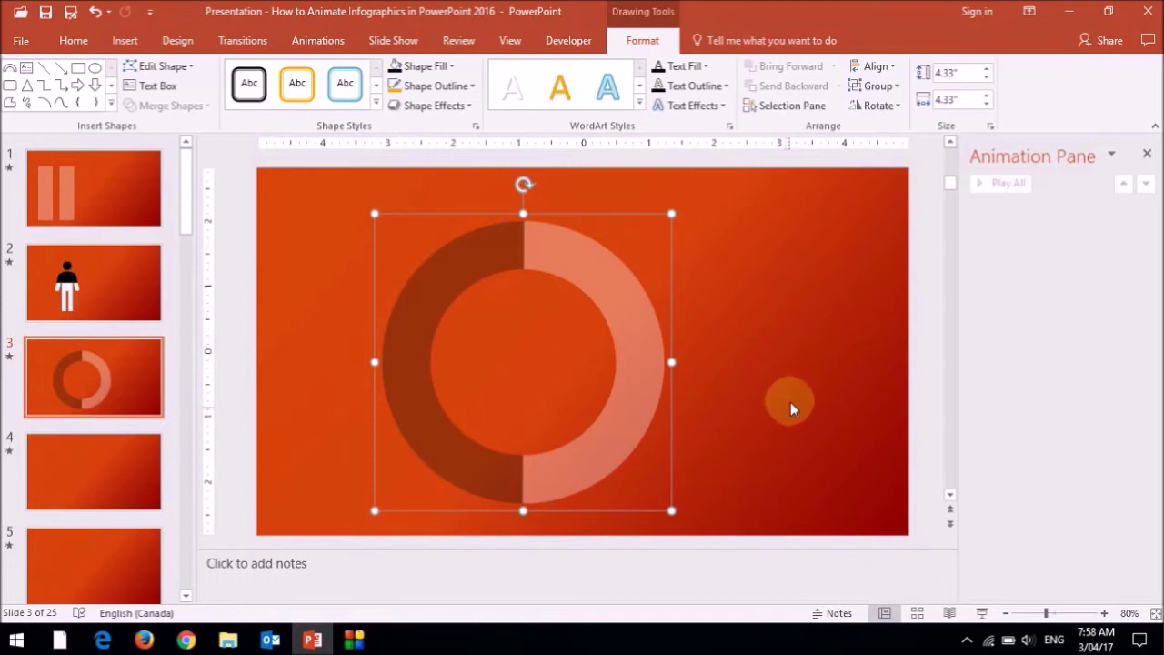
Apply a Wheel entrance animation with 1 Spoke to the grouped ring.
click(329, 41)
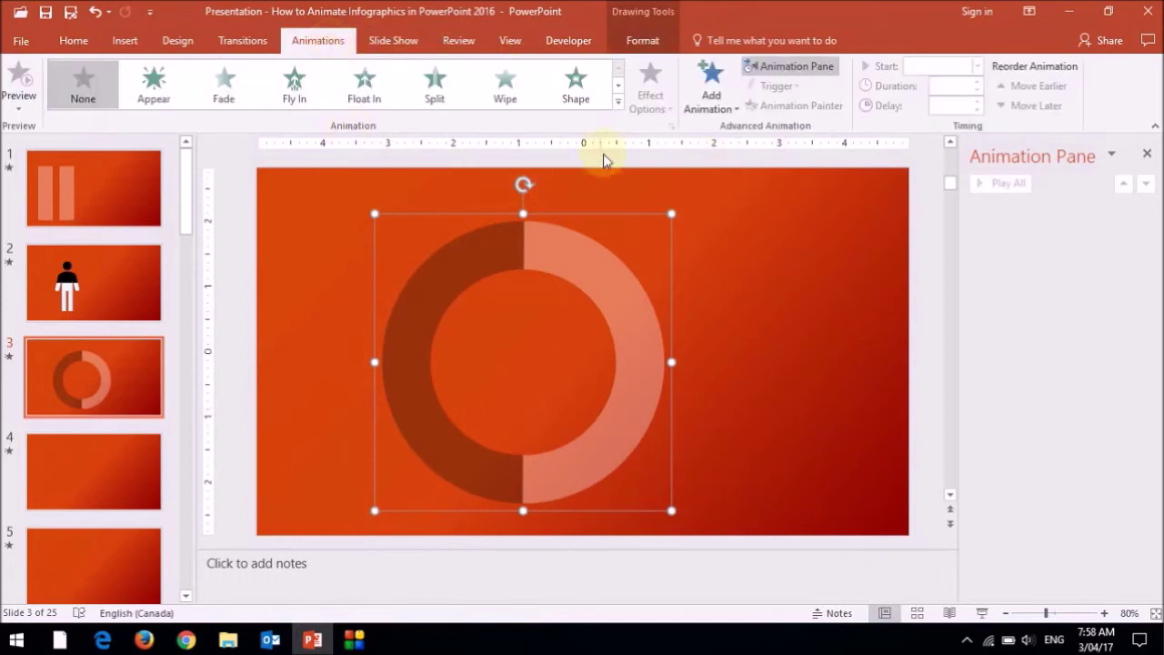
click(619, 102)
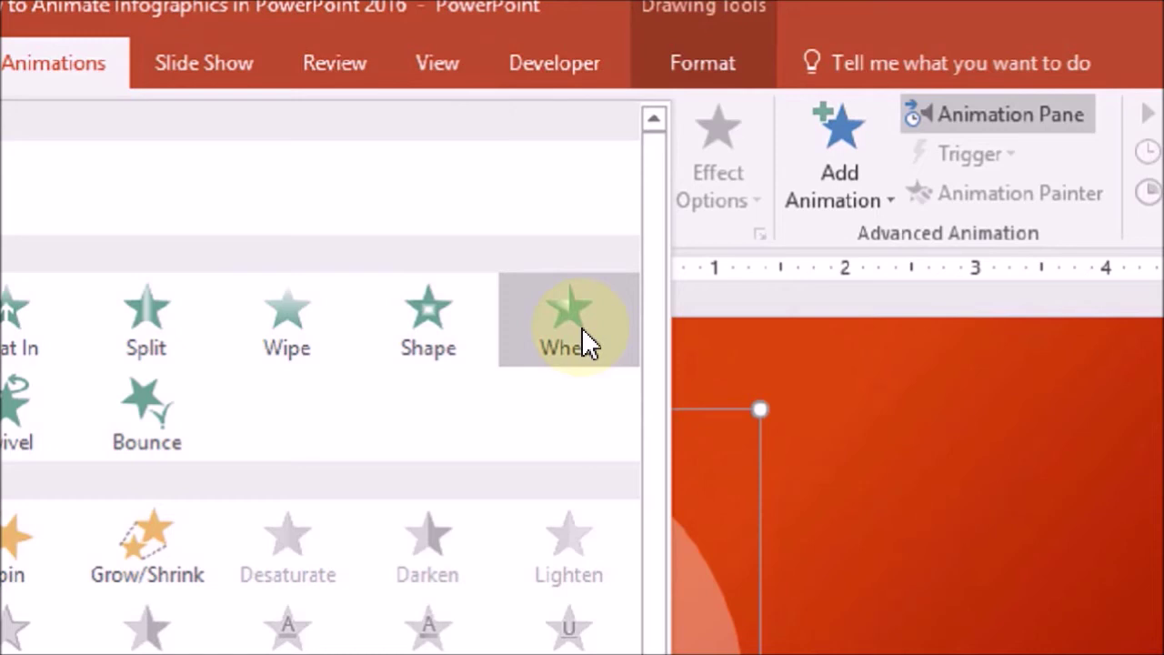
click(581, 327)
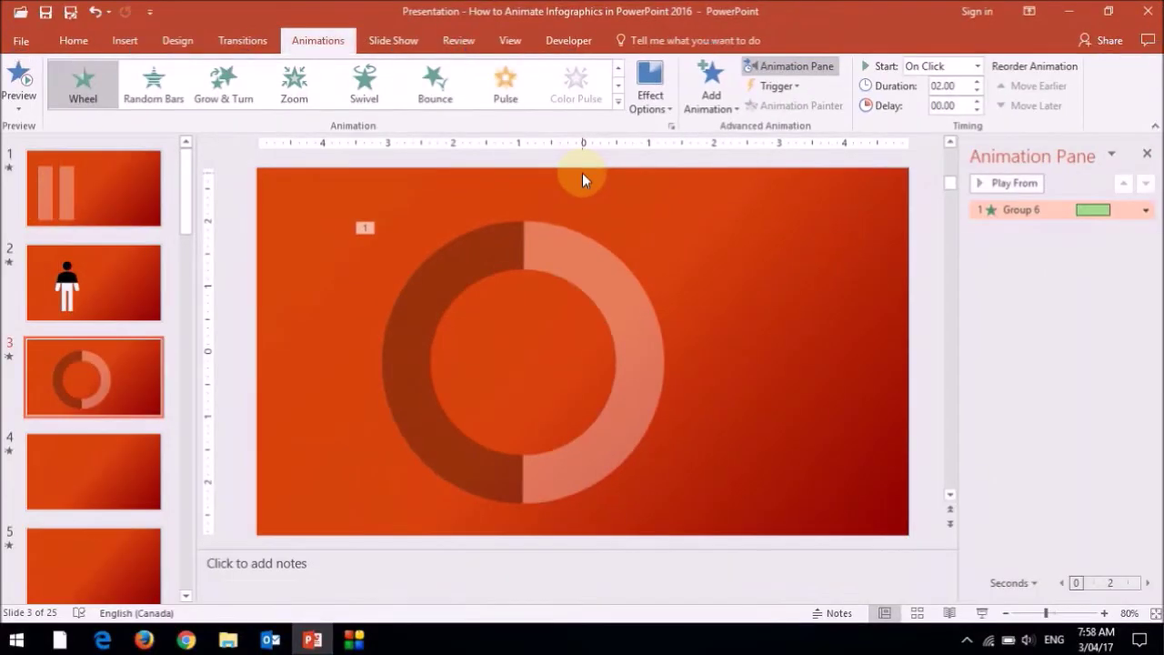
click(655, 112)
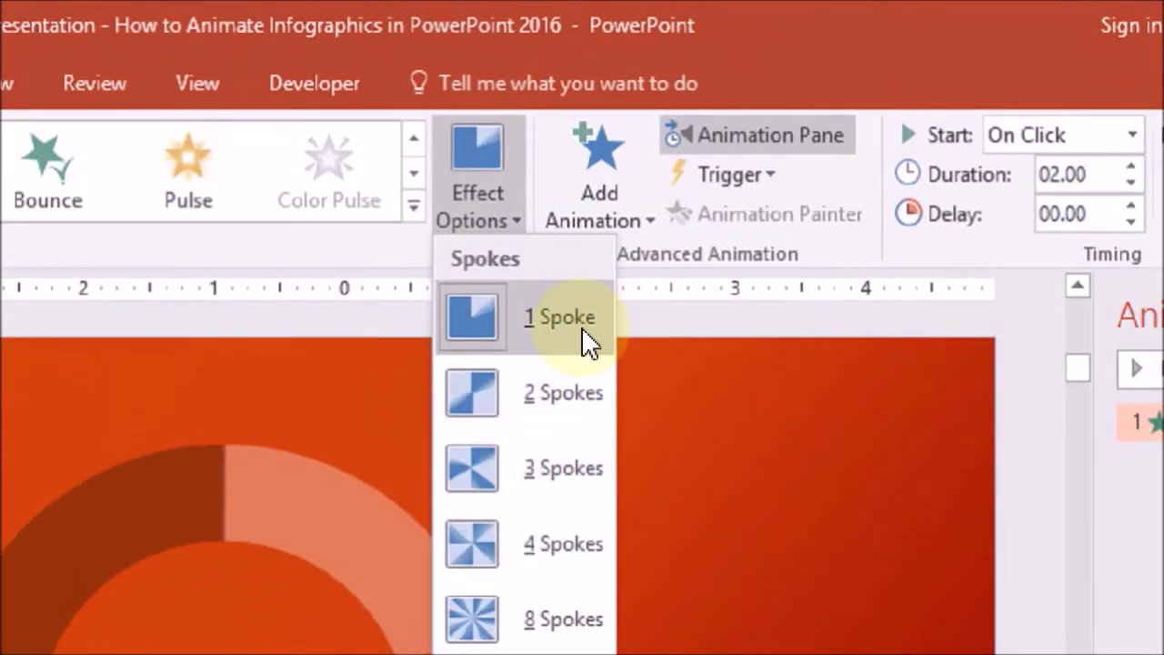
click(583, 329)
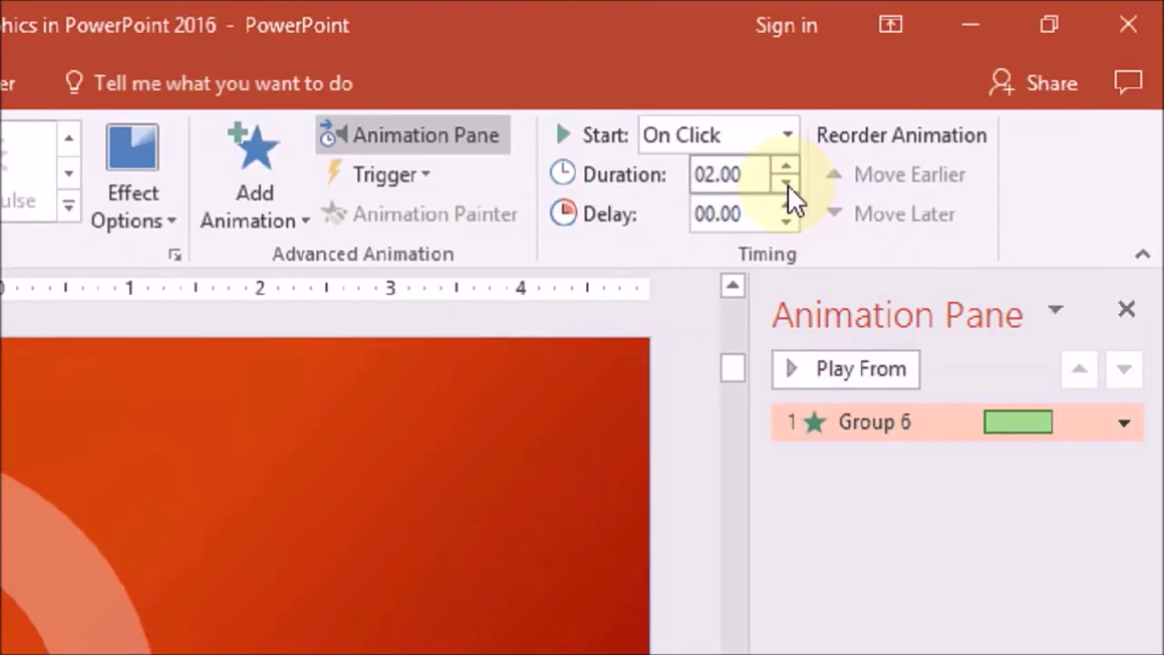
Shorten the ring's Wheel animation duration to 01.25 and preview it.
click(978, 93)
click(977, 94)
click(977, 94)
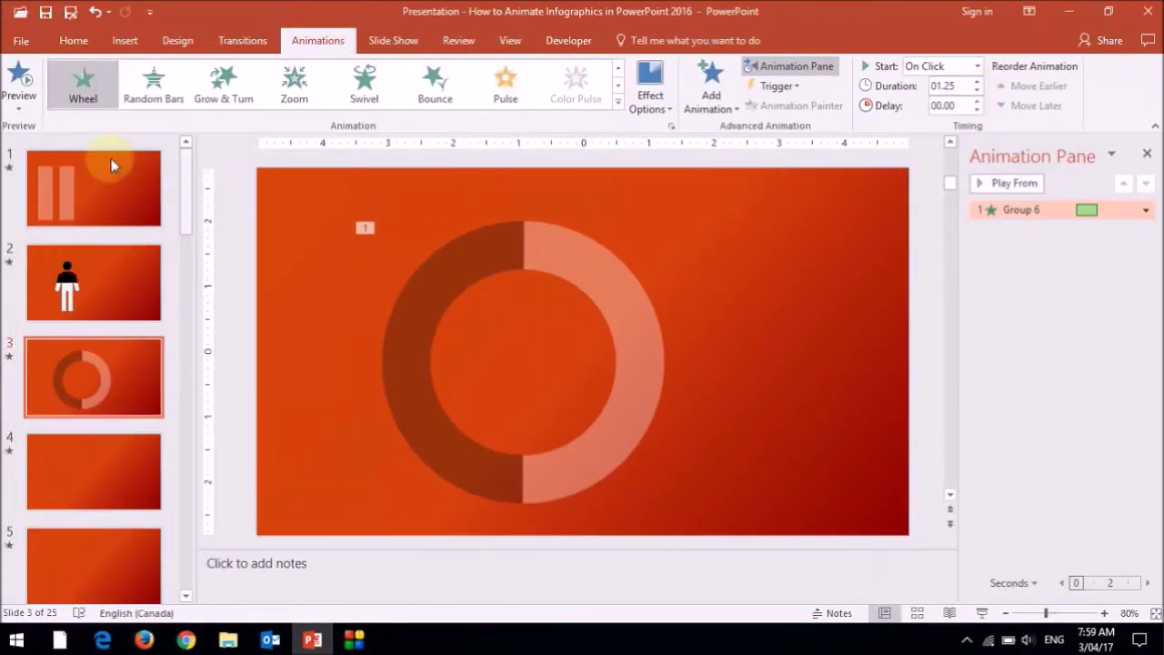
click(19, 84)
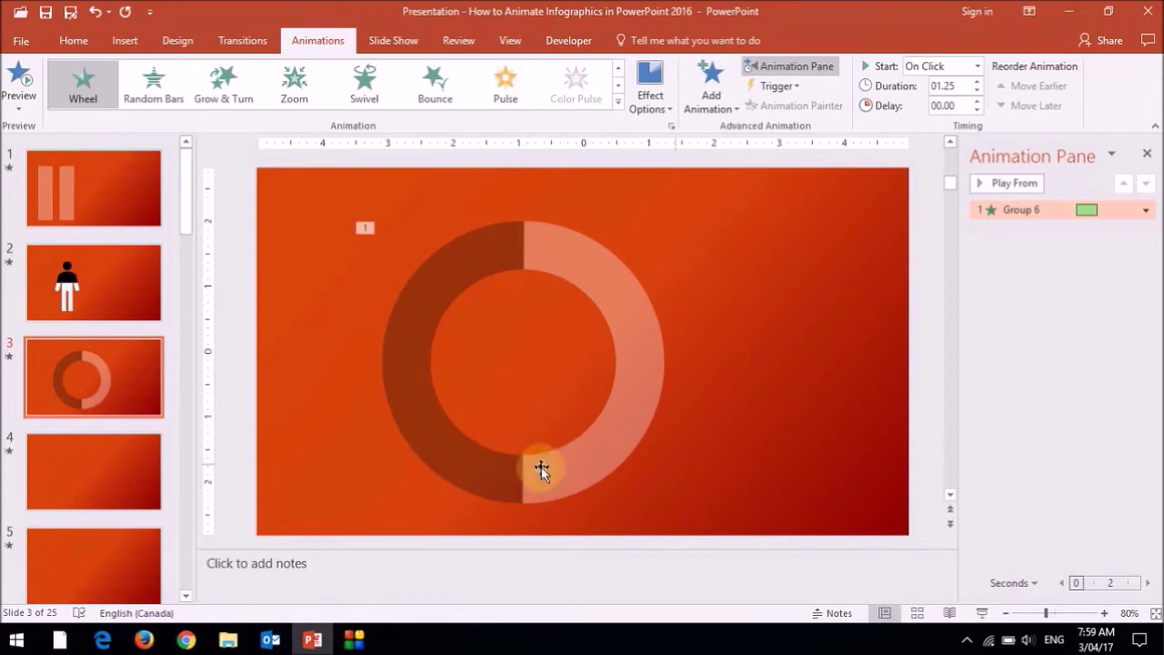
Draw a tall cube shape about 4" high and 1.17" wide in the left part of slide 4.
click(106, 461)
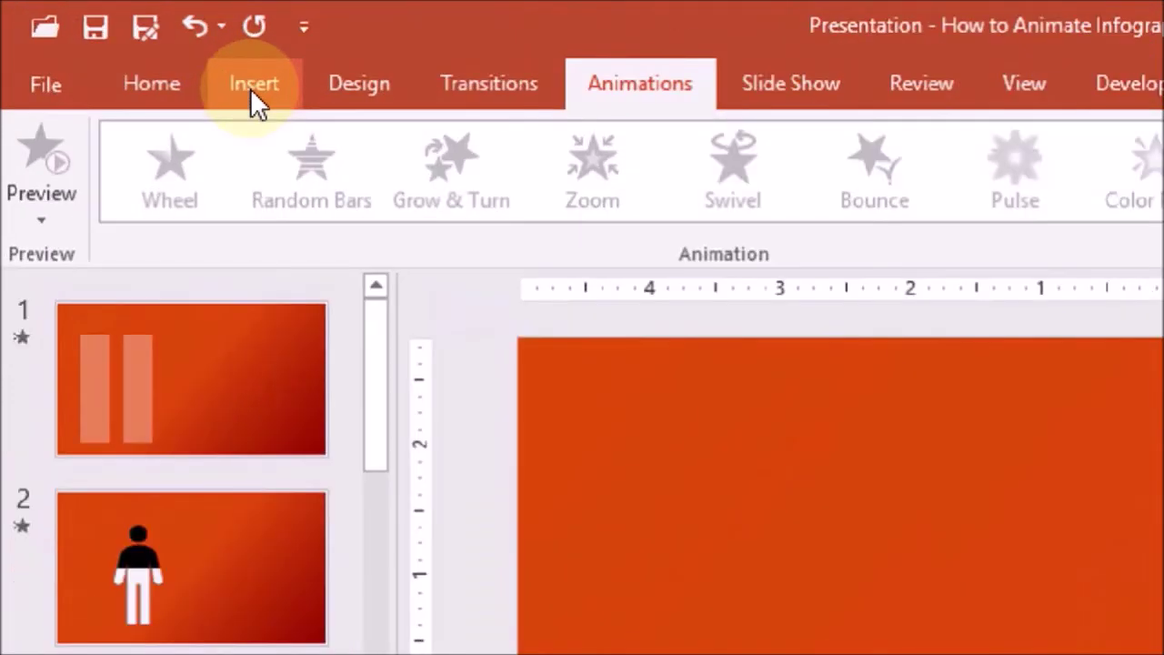
click(122, 42)
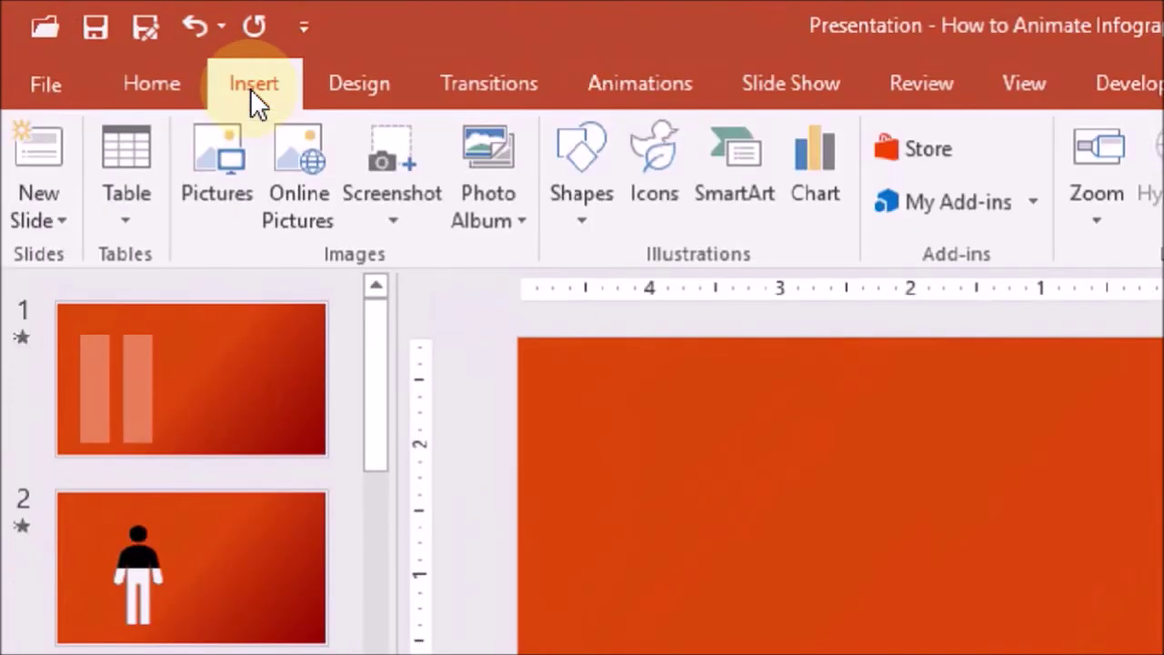
click(594, 216)
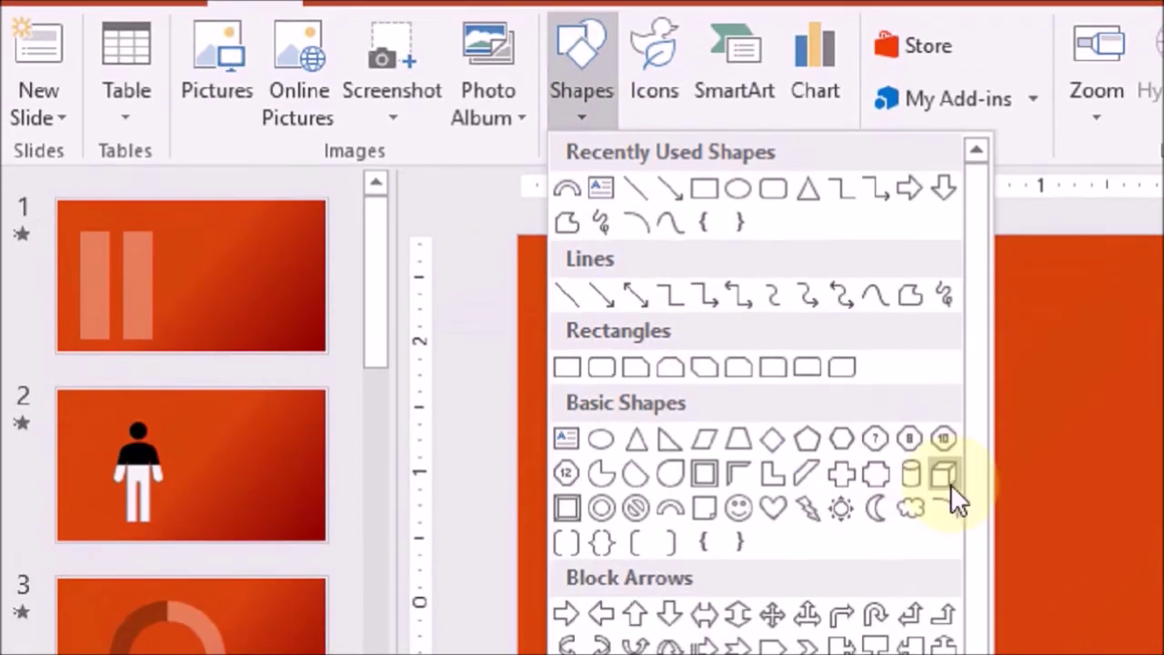
click(945, 475)
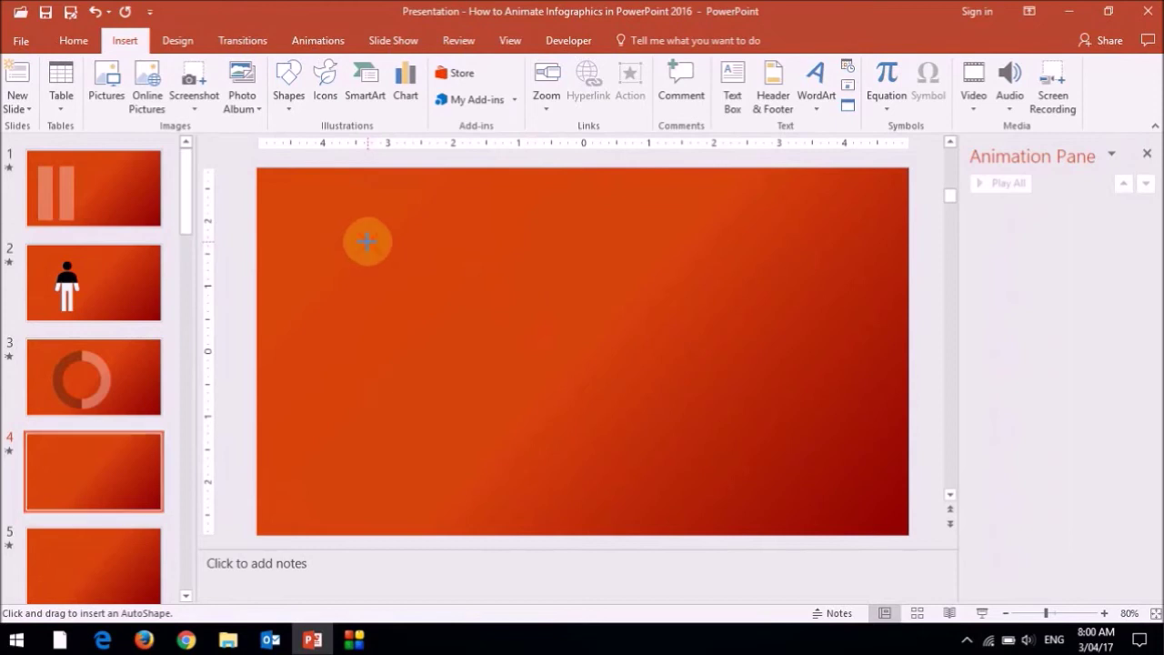
mouse_move(363, 240)
mouse_down()
mouse_move(408, 299)
mouse_move(428, 493)
mouse_move(441, 504)
mouse_up()
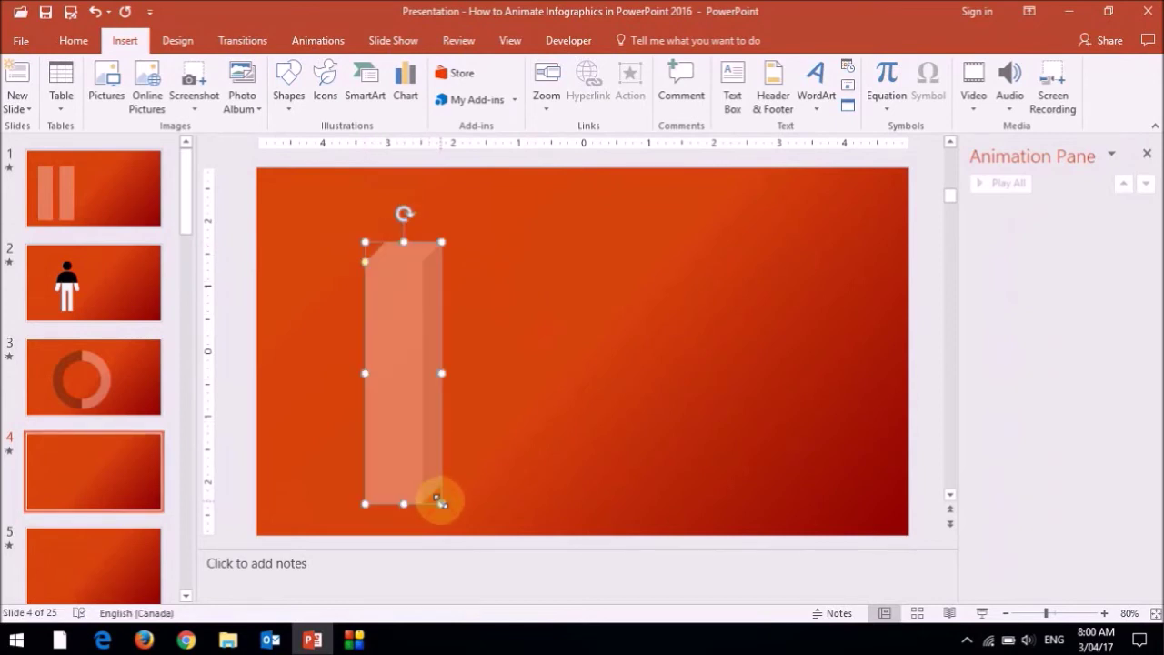
Fill the cube with dark blue and set its fill transparency to 0%.
click(420, 66)
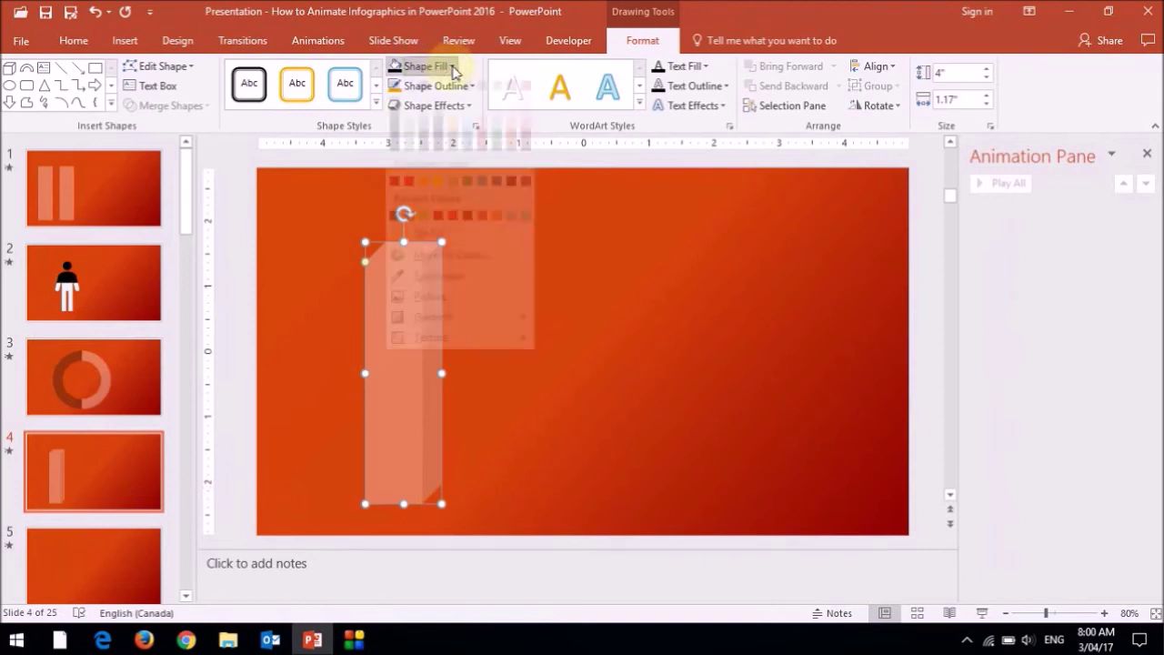
click(394, 234)
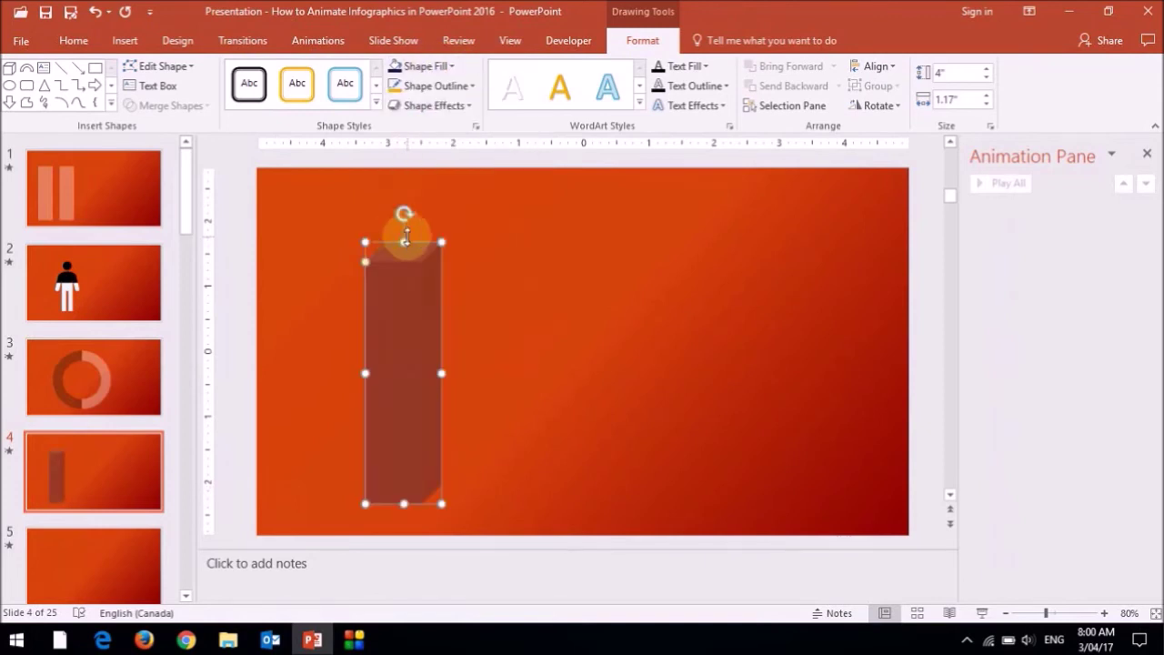
click(1146, 152)
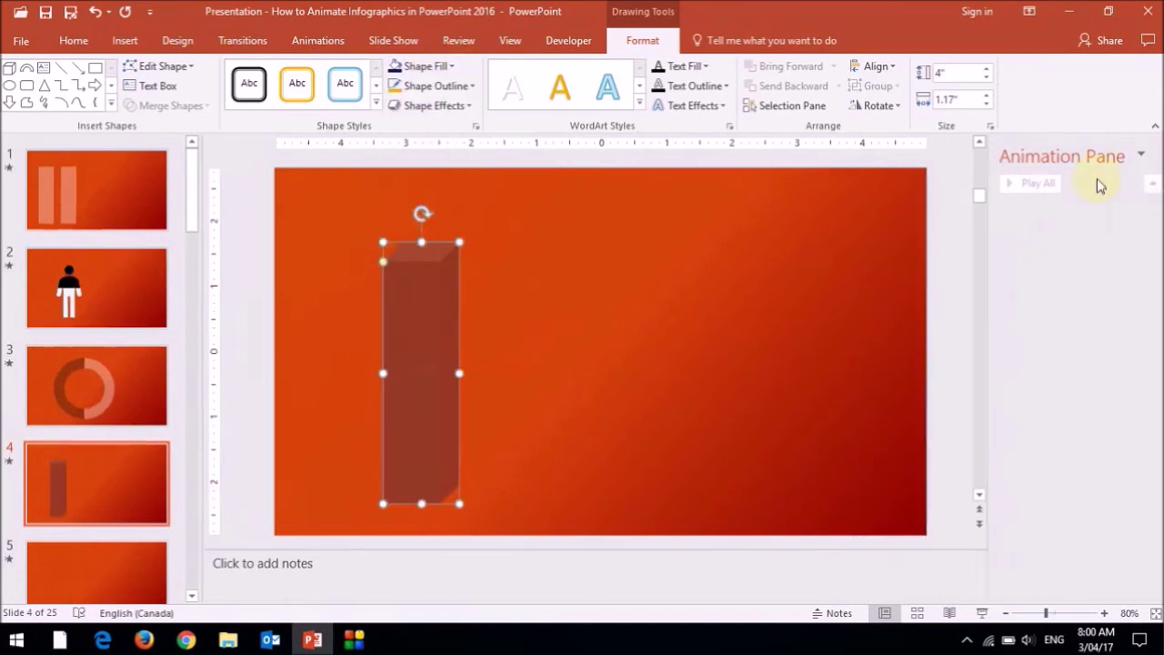
right_click(533, 376)
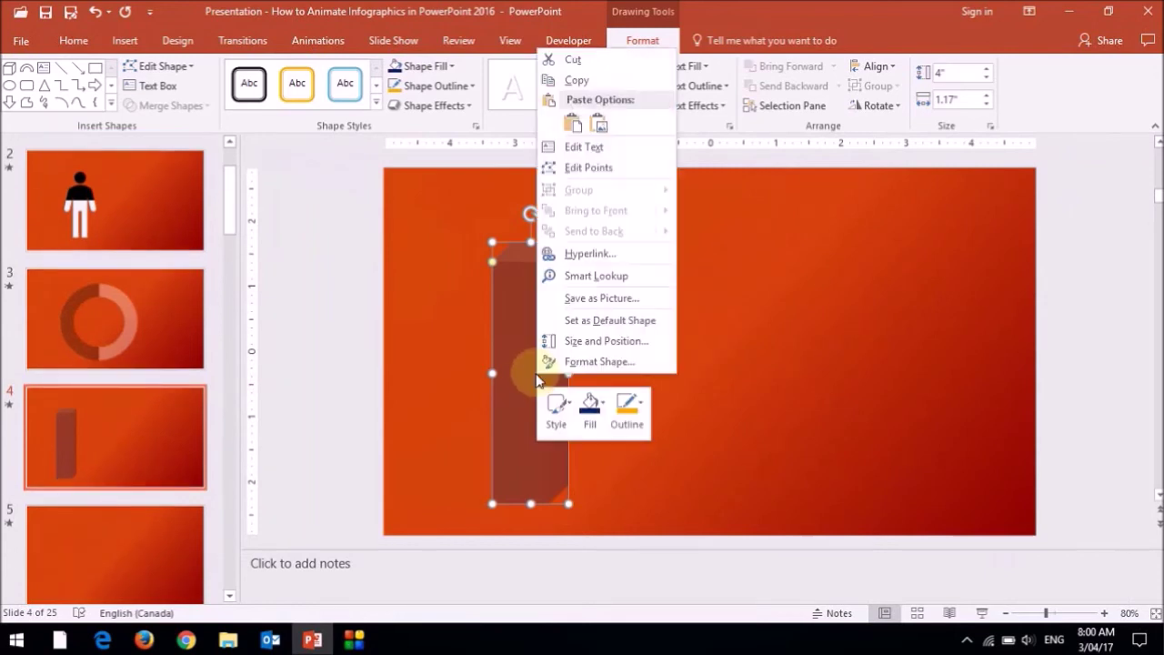
click(613, 365)
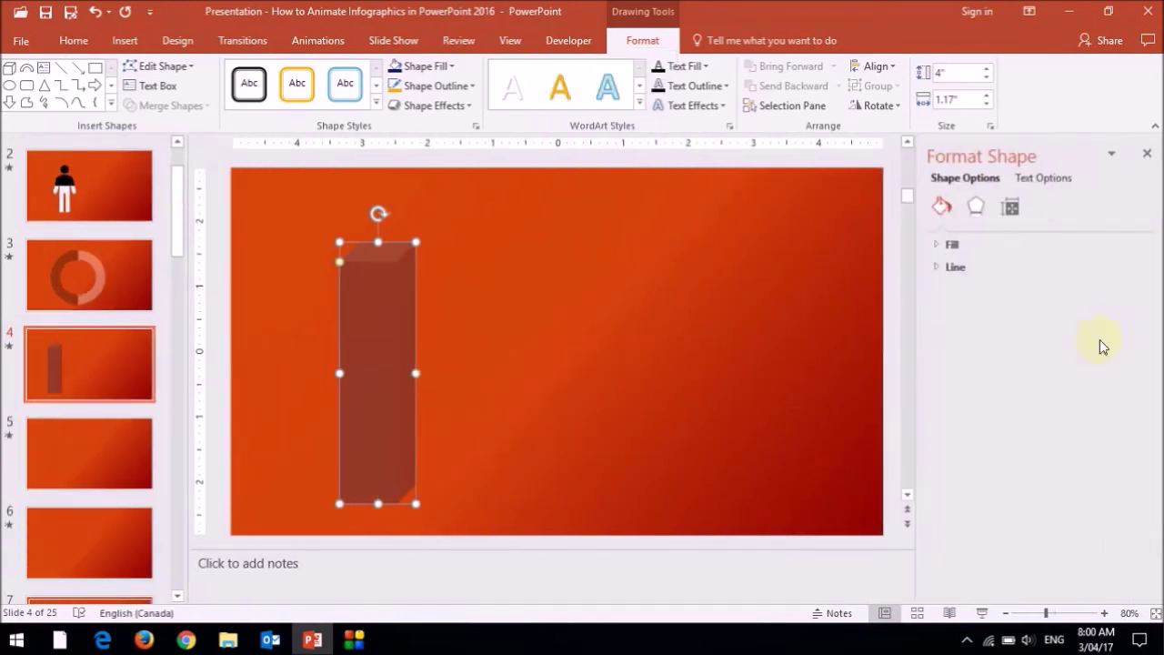
click(944, 245)
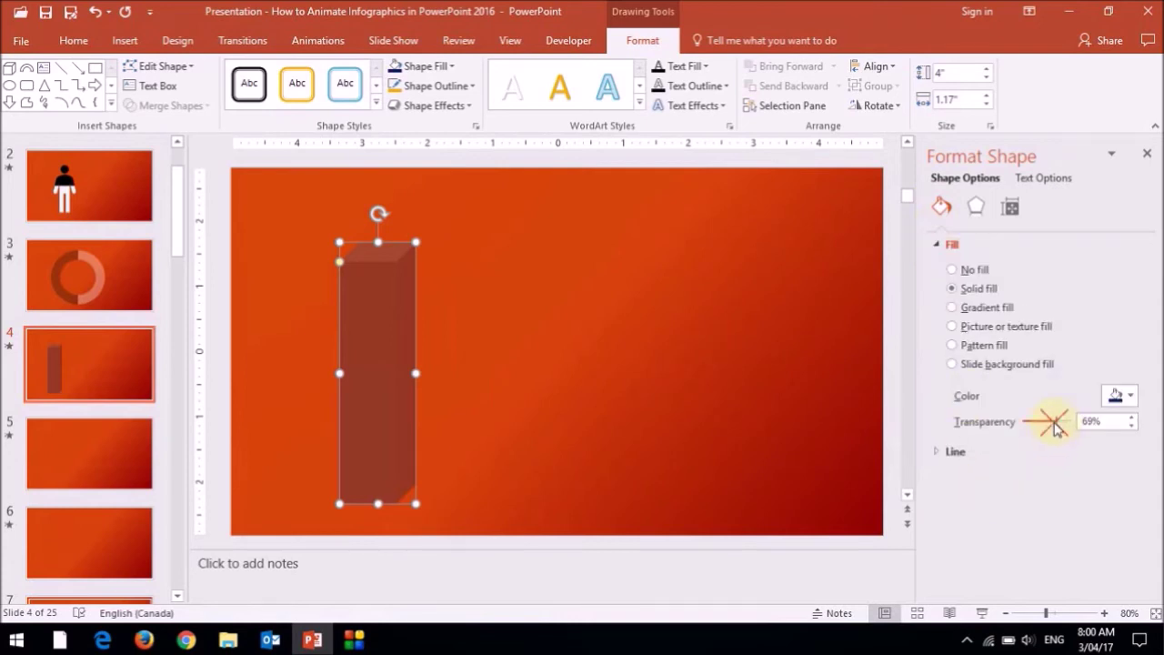
drag(1052, 421, 993, 429)
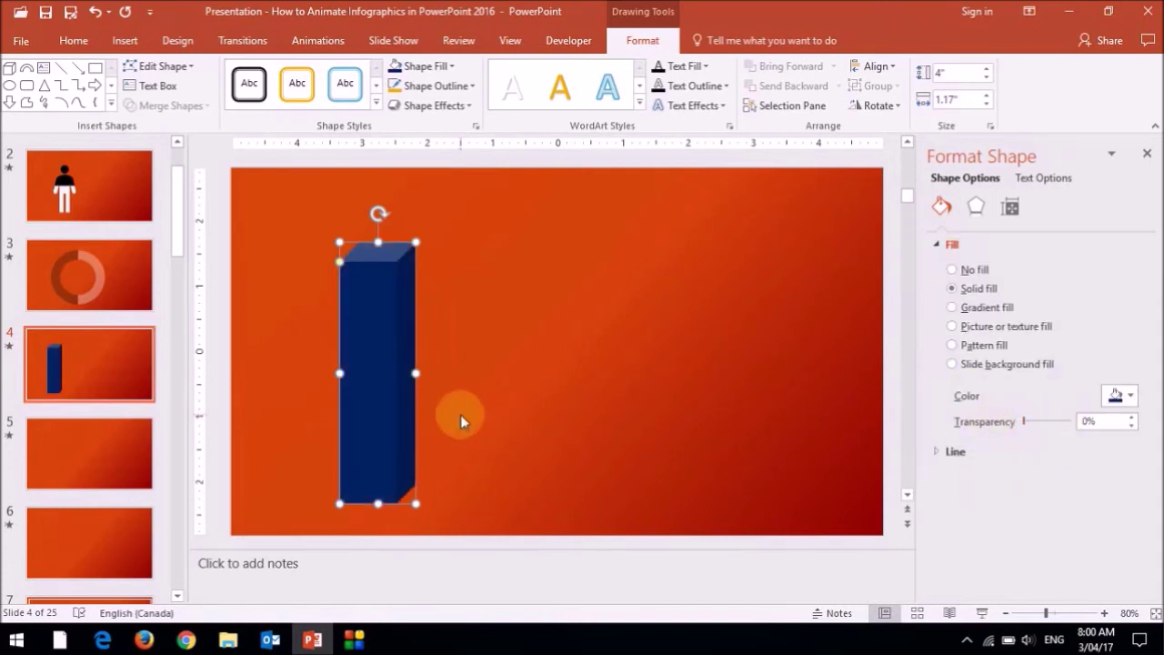
Create a green-filled copy of the dark blue cube and place it exactly over the original on slide 4.
click(1147, 153)
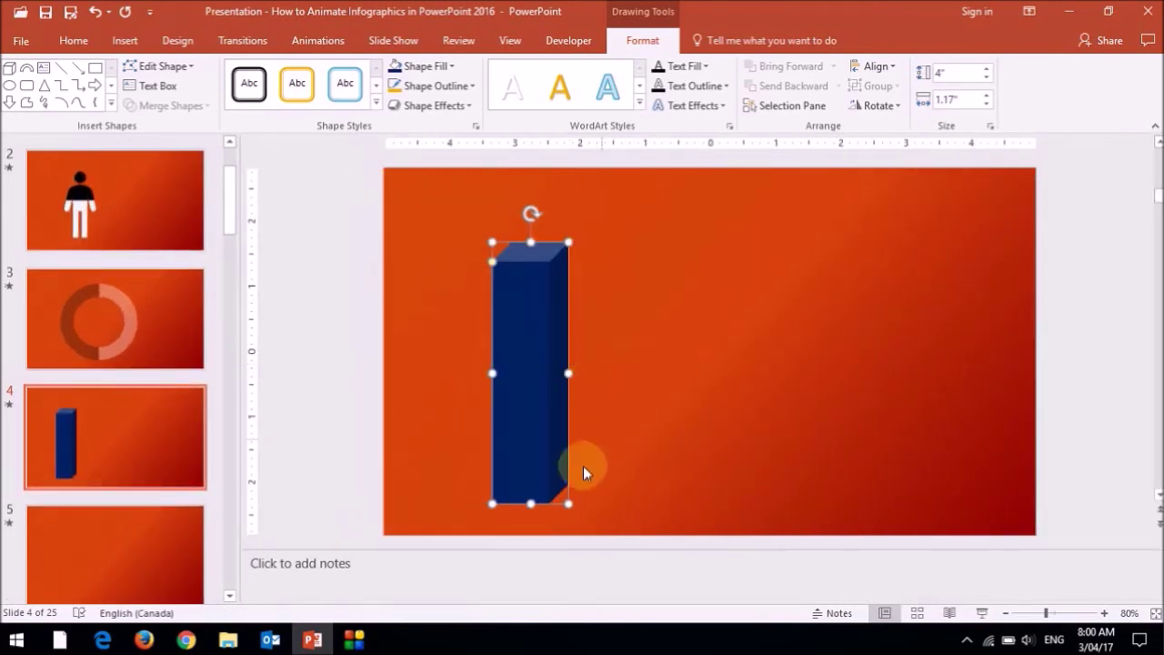
drag(564, 470, 674, 474)
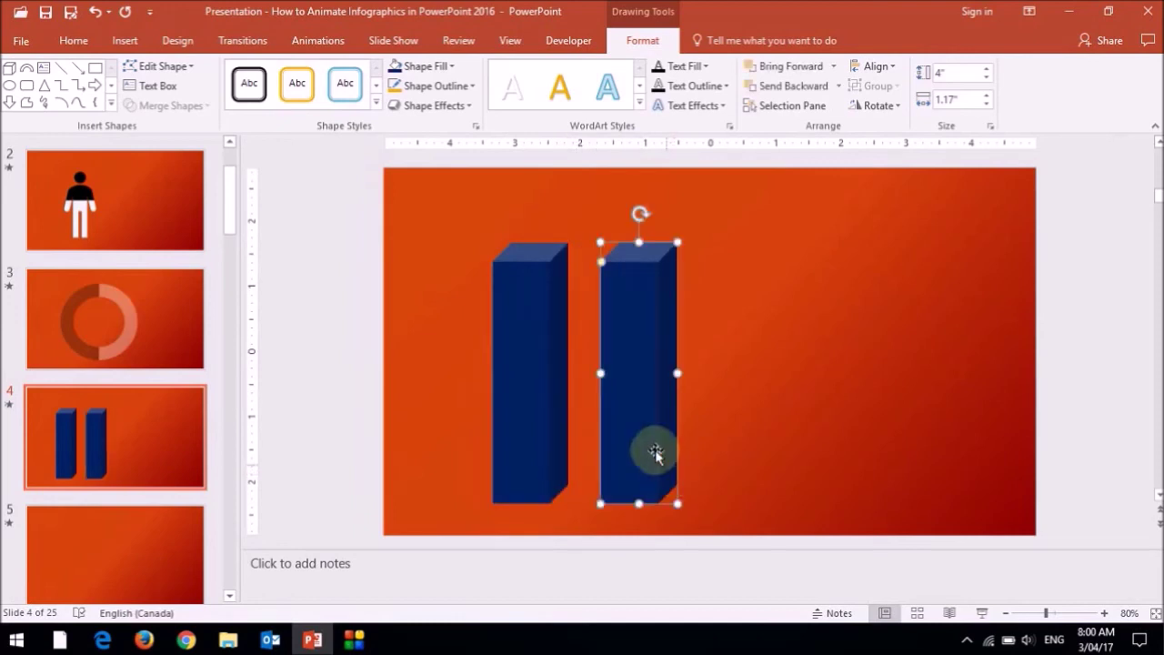
click(439, 66)
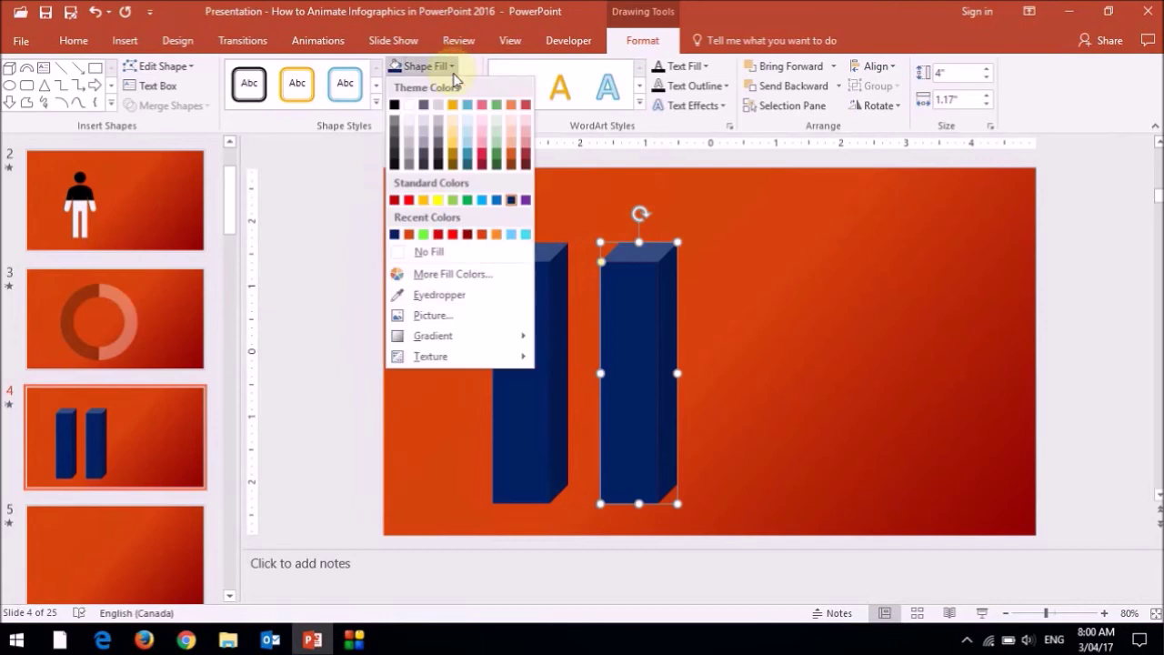
click(467, 199)
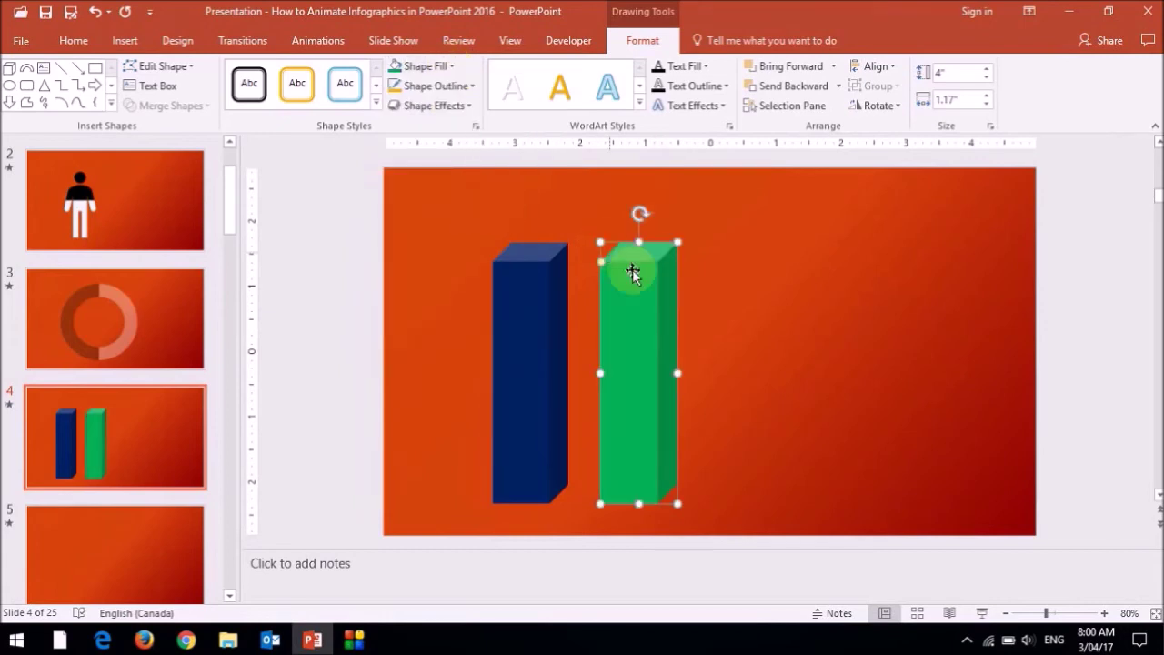
drag(667, 322, 554, 323)
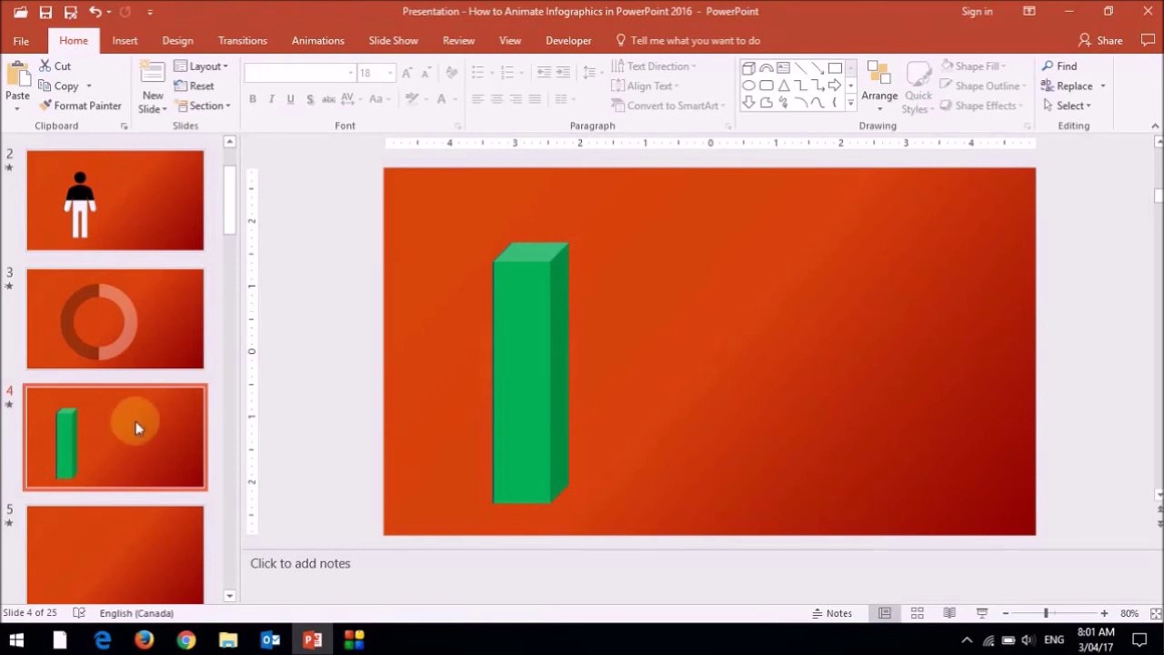
Duplicate slide 4 with its stacked green and blue cubes.
right_click(135, 421)
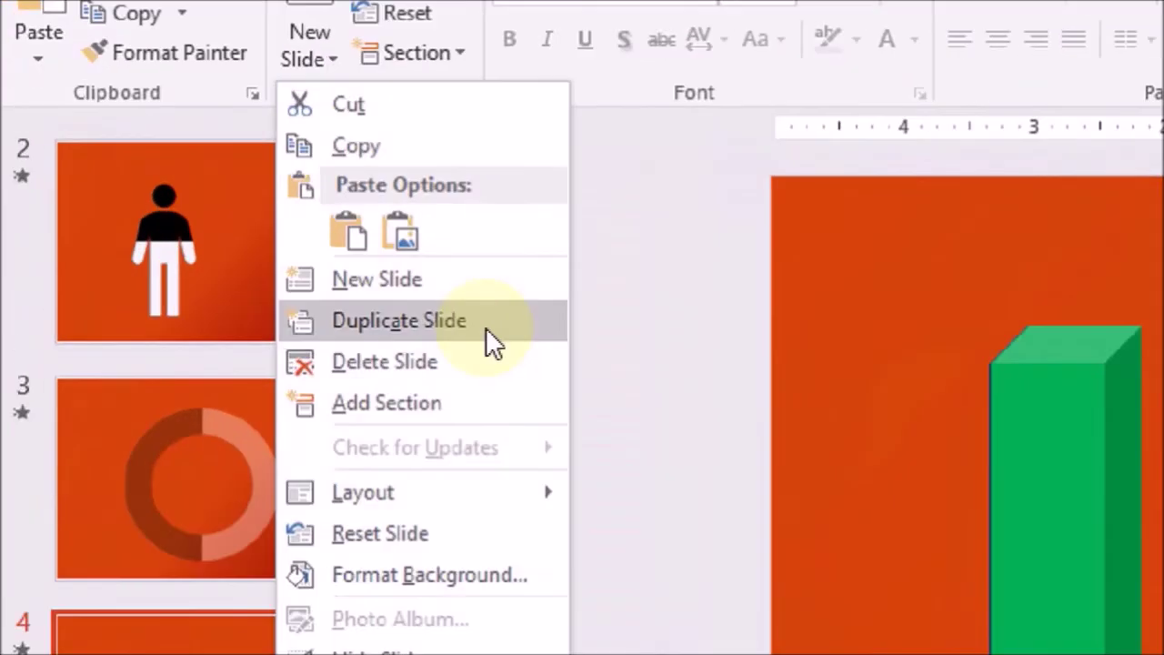
key(alt)
click(118, 451)
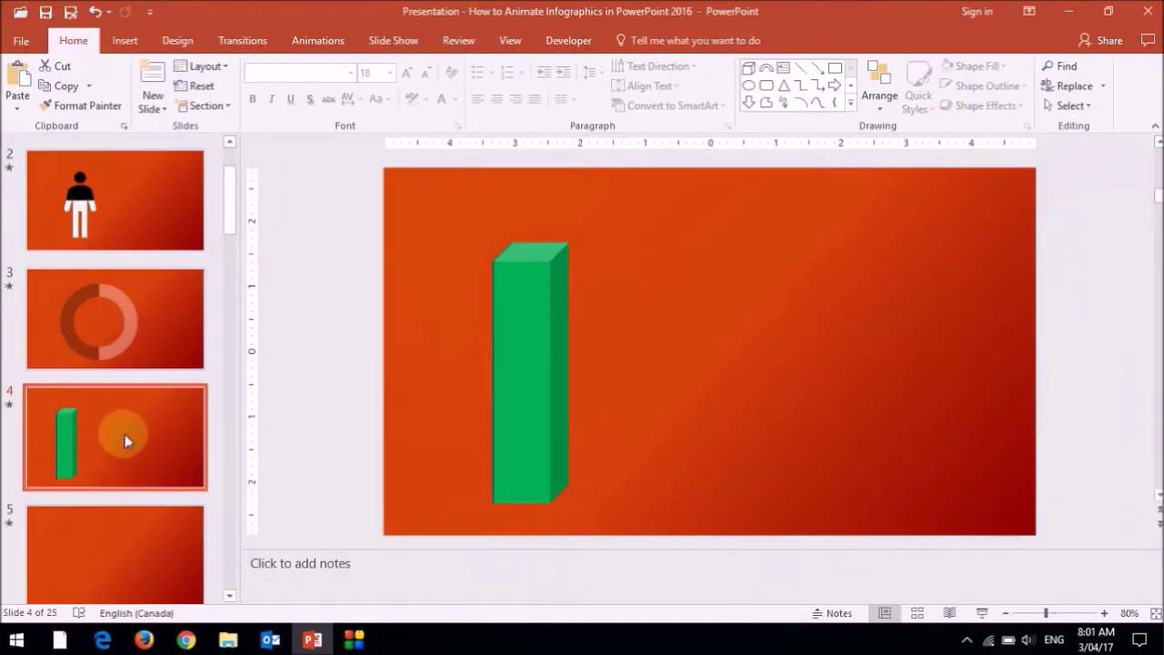
right_click(122, 436)
click(175, 252)
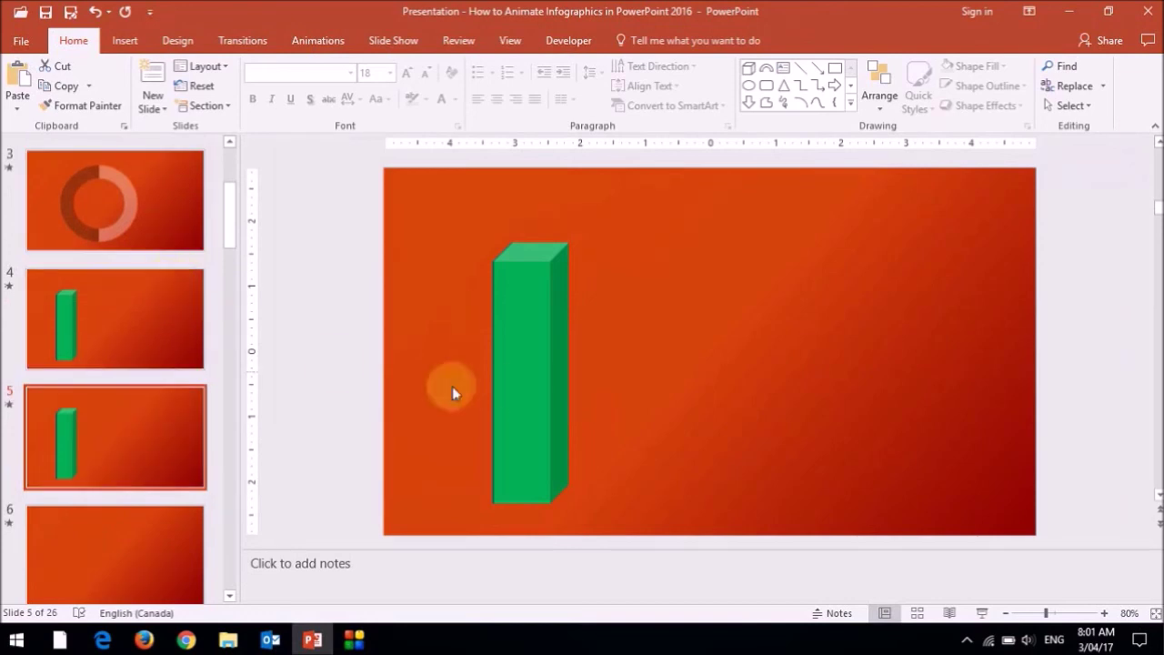
Shorten the green cube on slide 5 by raising its lower edge to uncover about the bottom quarter of the blue cube.
click(534, 370)
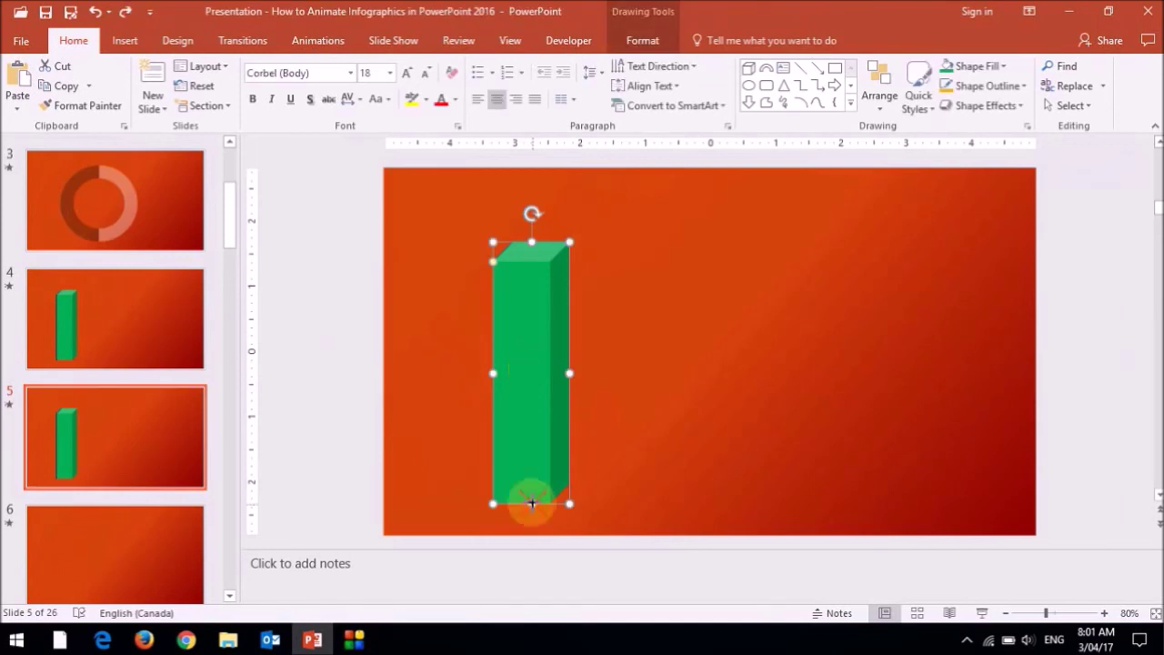
drag(531, 503, 532, 433)
Apply the Morph transition to slide 5.
click(168, 446)
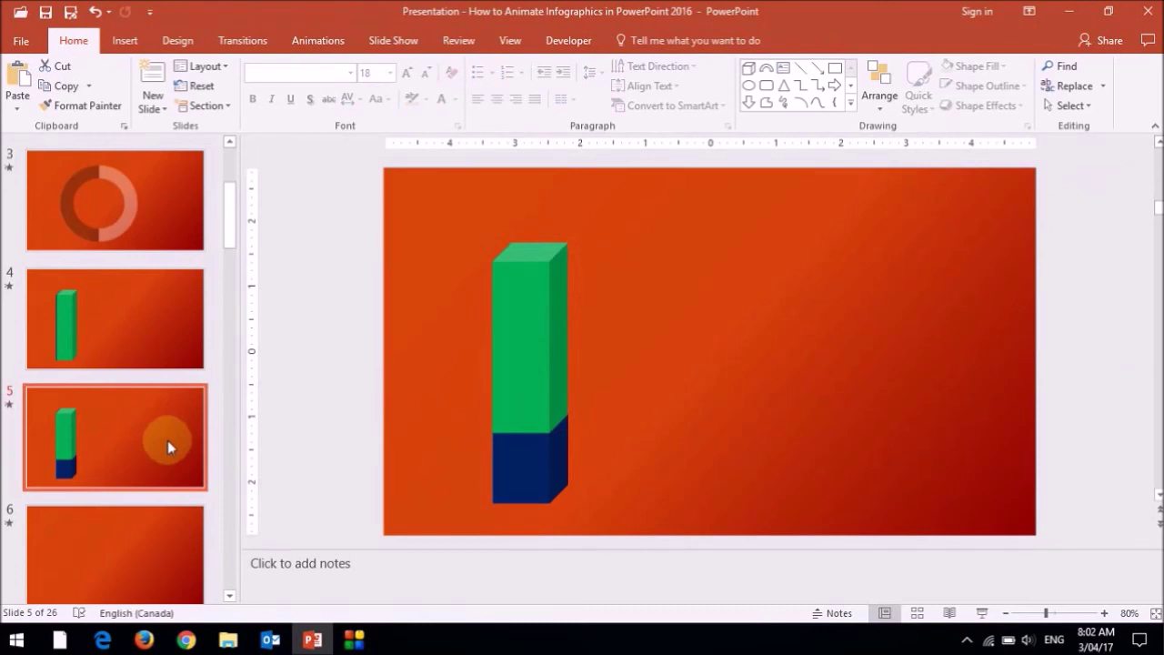
click(252, 42)
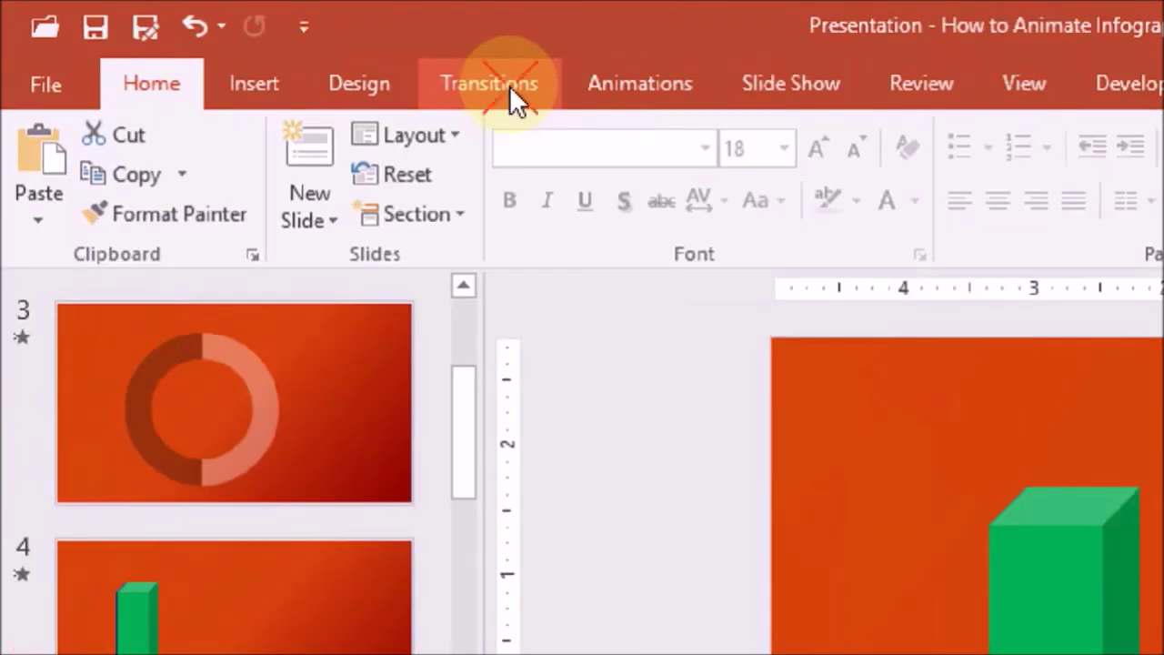
click(253, 42)
click(333, 167)
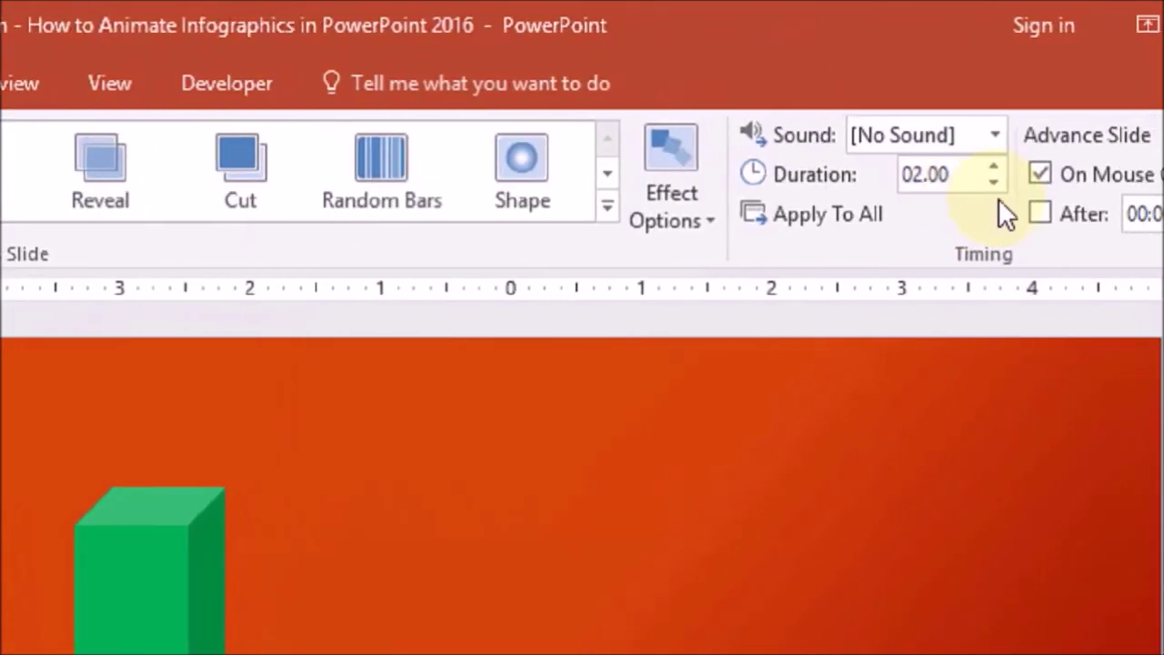
Set the Morph transition's duration on slide 5 to 01.25 and preview it.
click(966, 181)
click(965, 181)
click(965, 181)
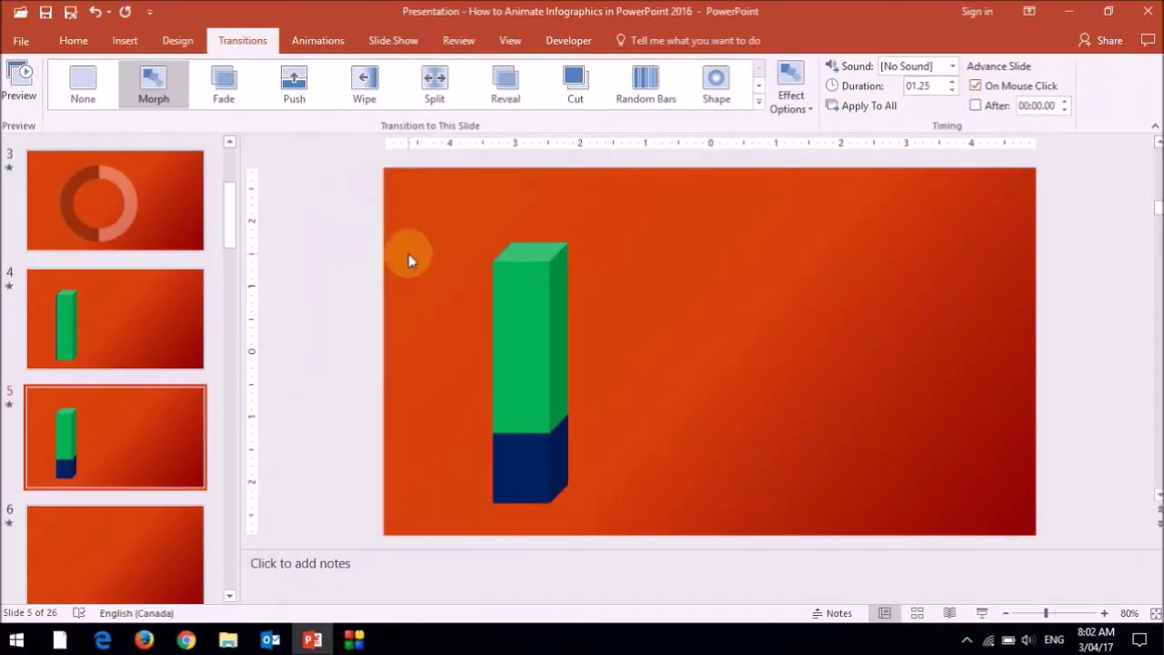
click(17, 86)
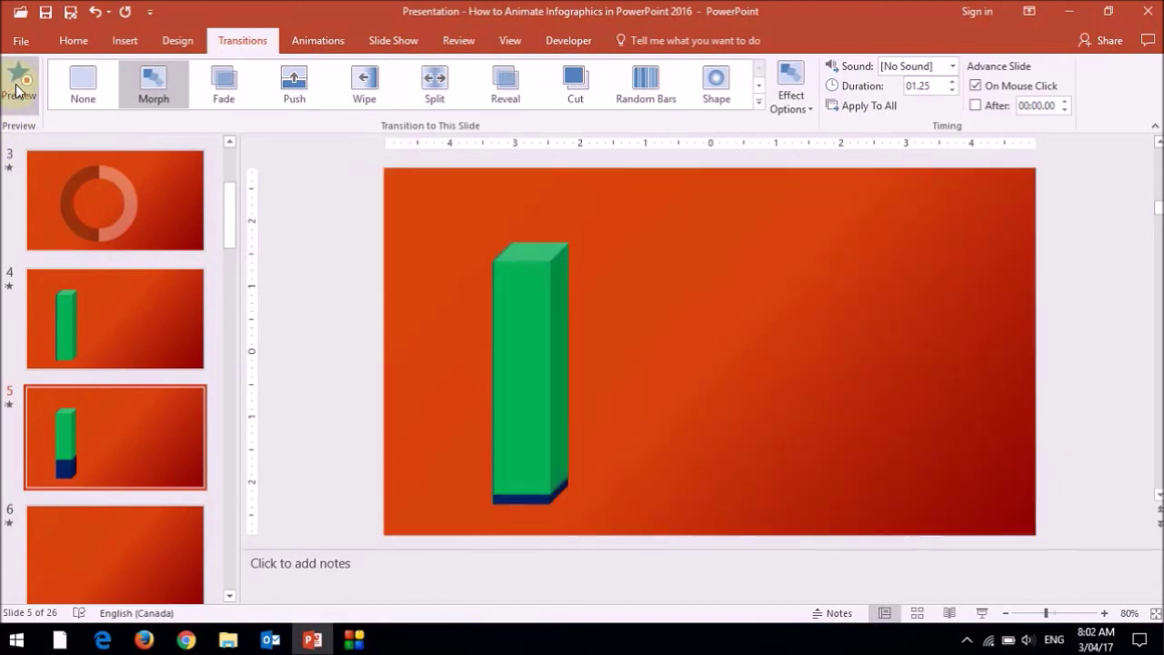